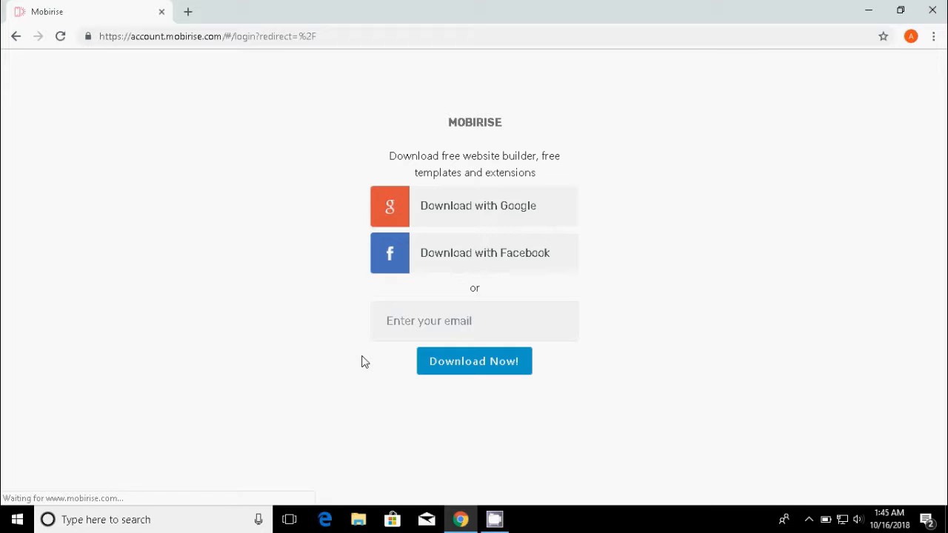
Download the Windows version of the Mobirise installer using Google sign-in, and show MobiriseSetup.exe in its folder.
{"action": "left_click", "coordinate": [435, 207]}
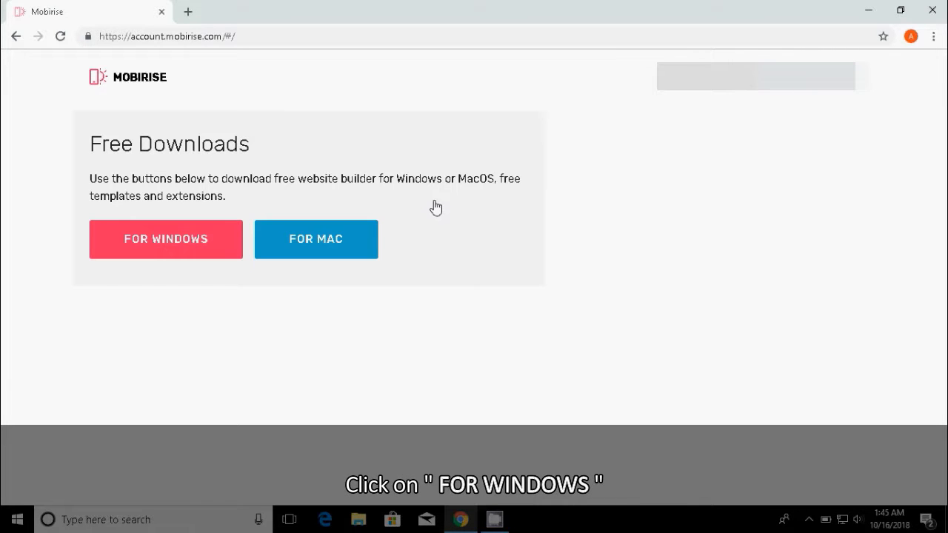
{"action": "left_click", "coordinate": [181, 243]}
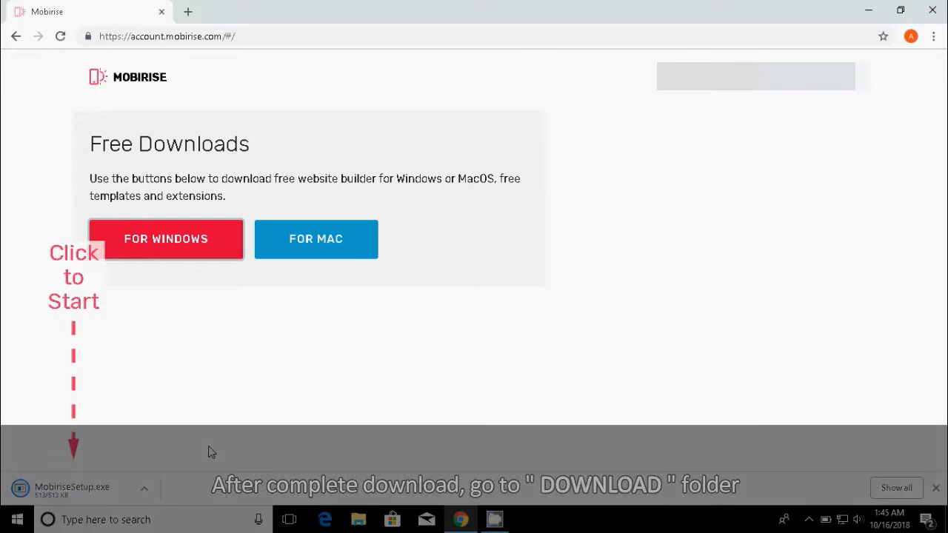
{"action": "left_click", "coordinate": [888, 489]}
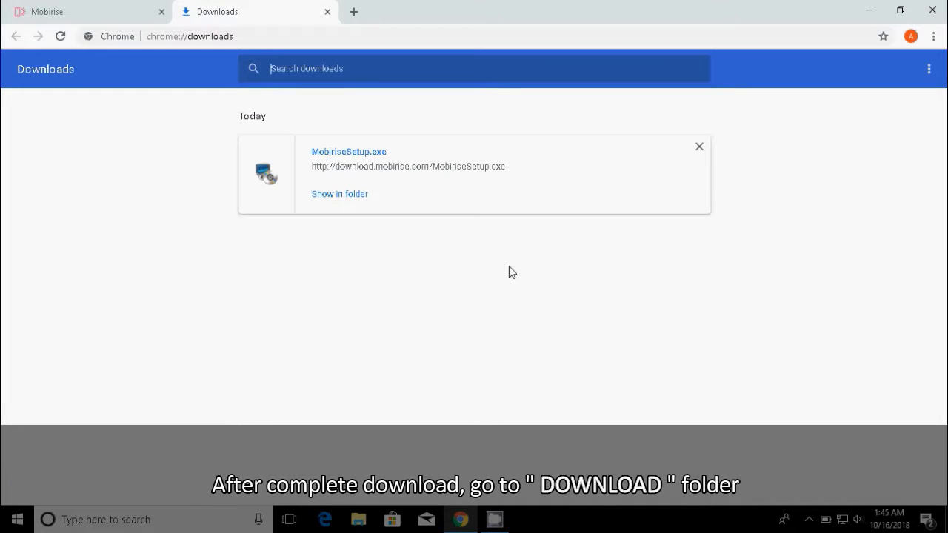
{"action": "left_click", "coordinate": [345, 196]}
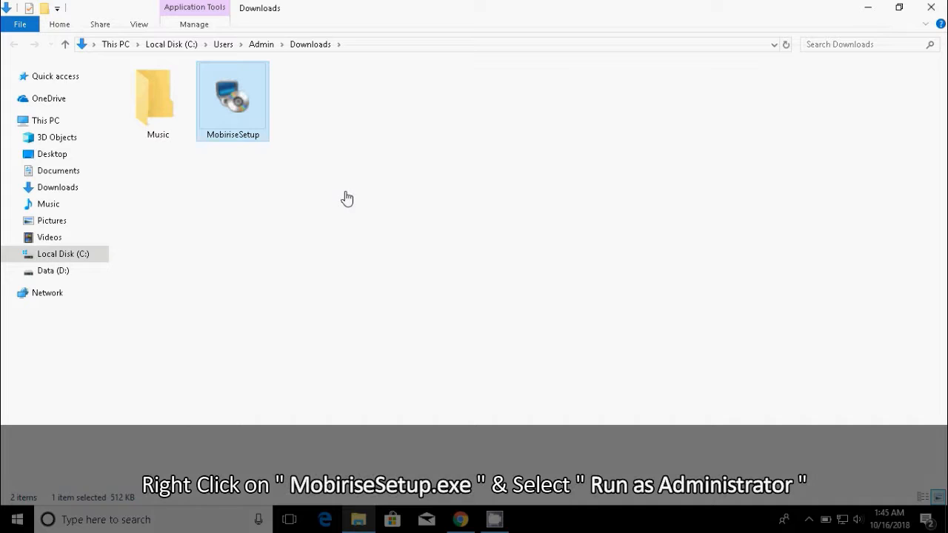
Run MobiriseSetup as administrator and install Mobirise4 into C:\Program Files (x86)\Mobirise4.
{"action": "right_click", "coordinate": [240, 122]}
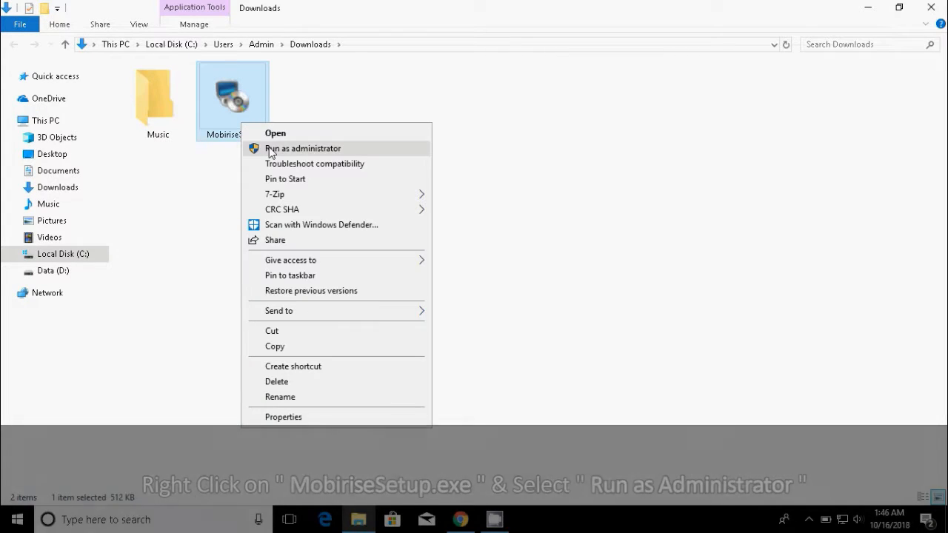
{"action": "left_click", "coordinate": [270, 151]}
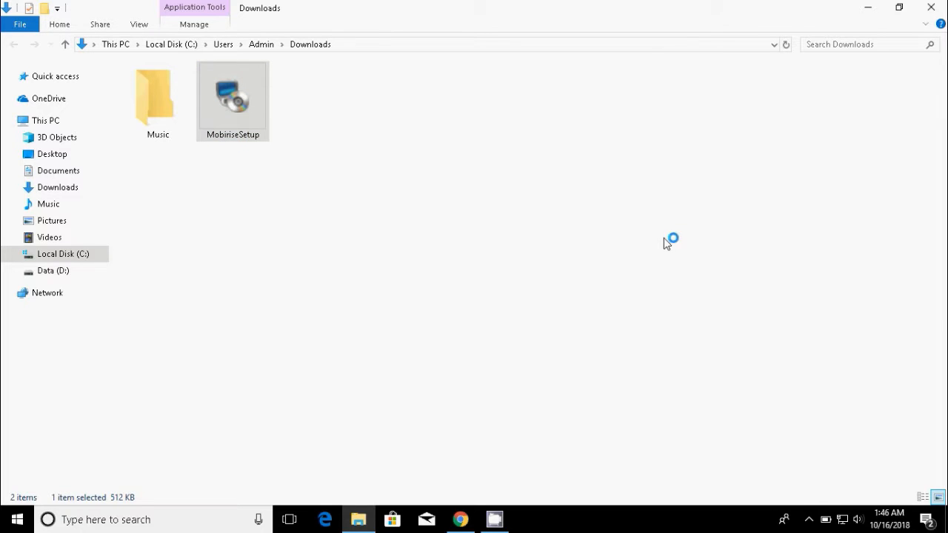
{"action": "left_click", "coordinate": [868, 9]}
{"action": "left_click", "coordinate": [864, 10]}
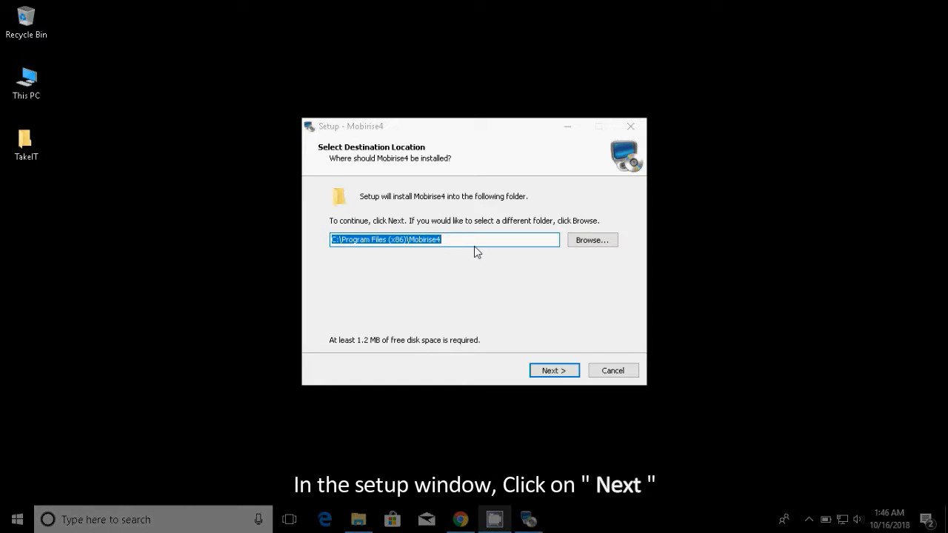
{"action": "left_click", "coordinate": [554, 371]}
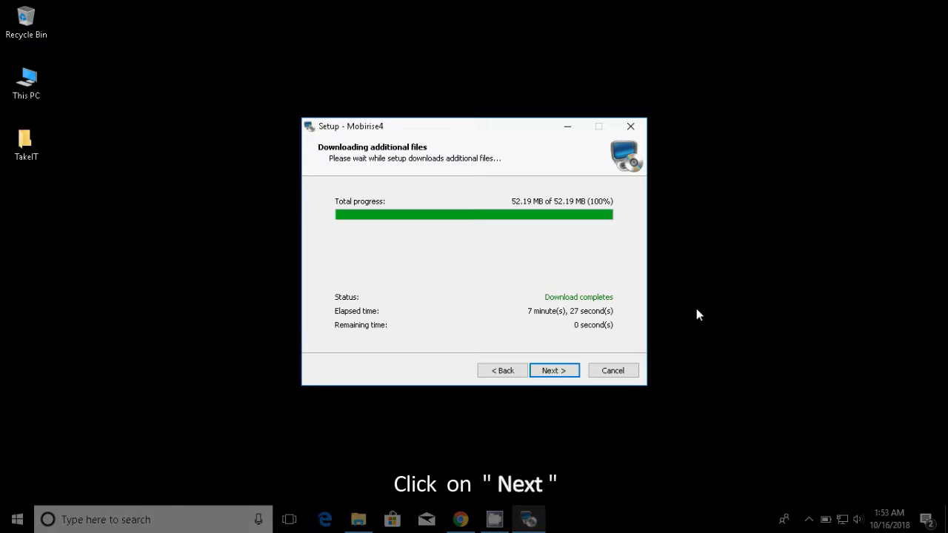
{"action": "key", "text": "Return"}
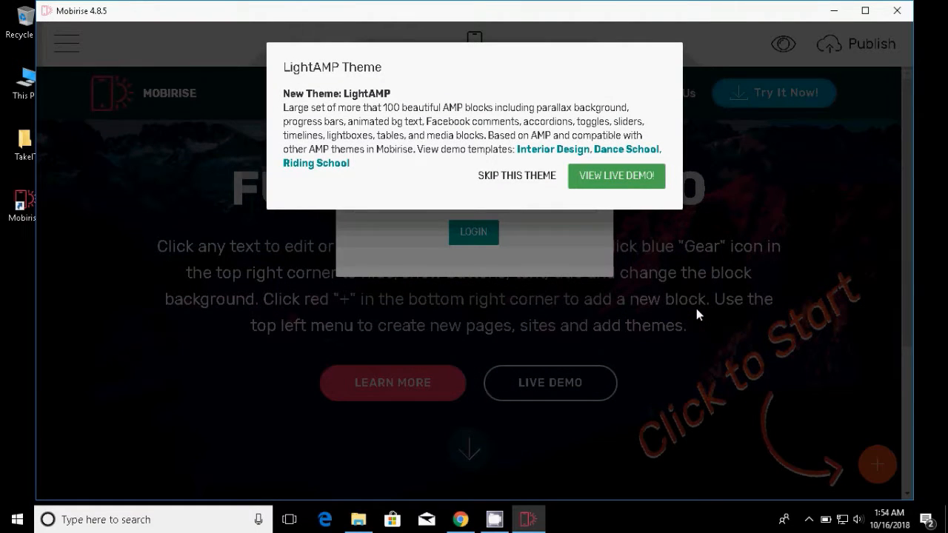
Log in to Mobirise with Google, skipping the LightAMP theme offer, and close the program.
{"action": "left_click", "coordinate": [529, 179]}
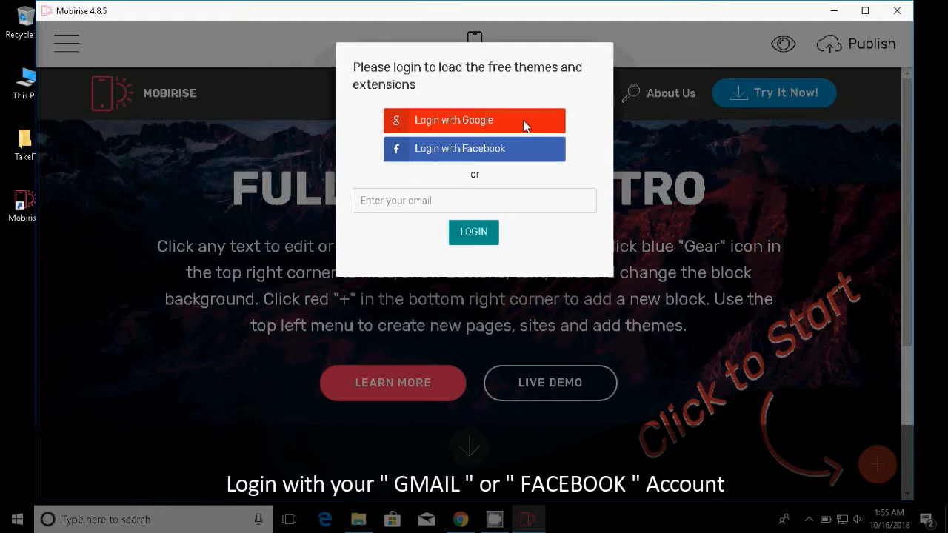
{"action": "left_click", "coordinate": [526, 126]}
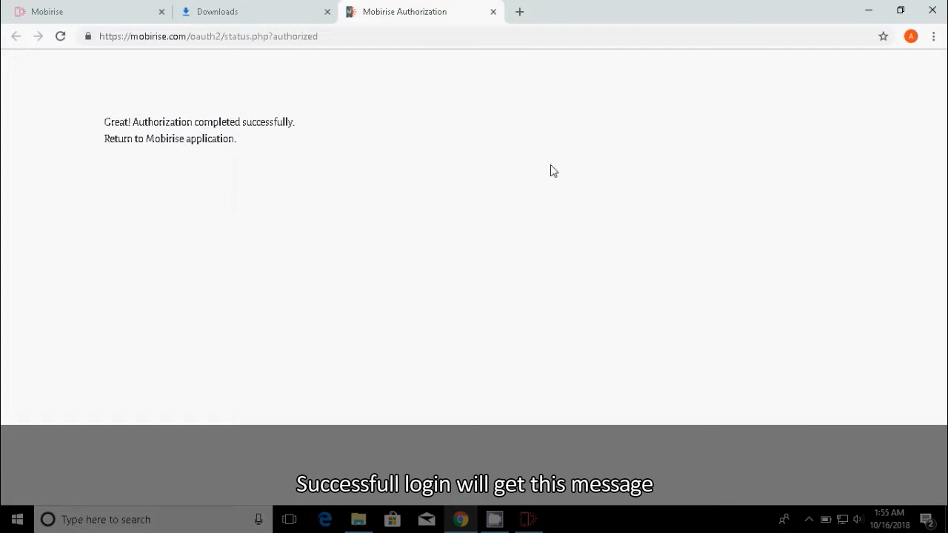
{"action": "left_click", "coordinate": [868, 13]}
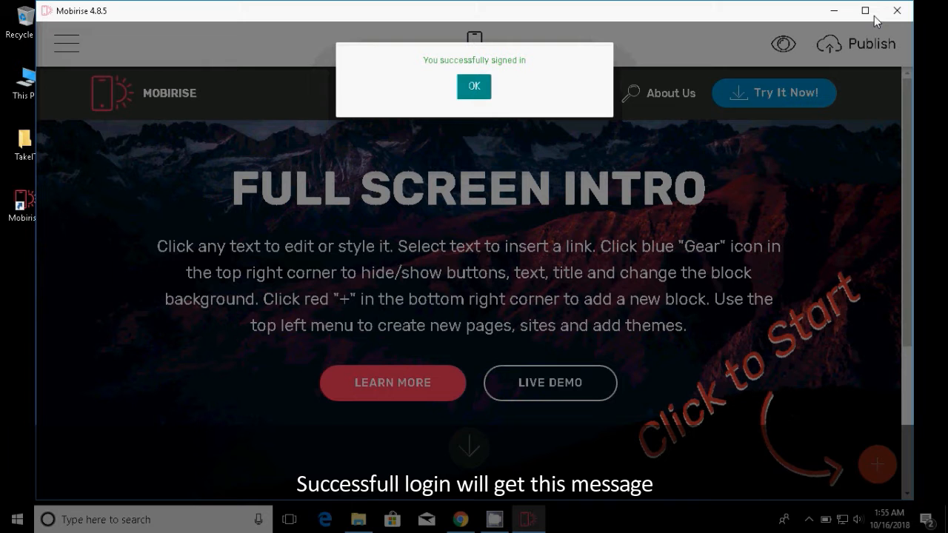
{"action": "left_click", "coordinate": [474, 88]}
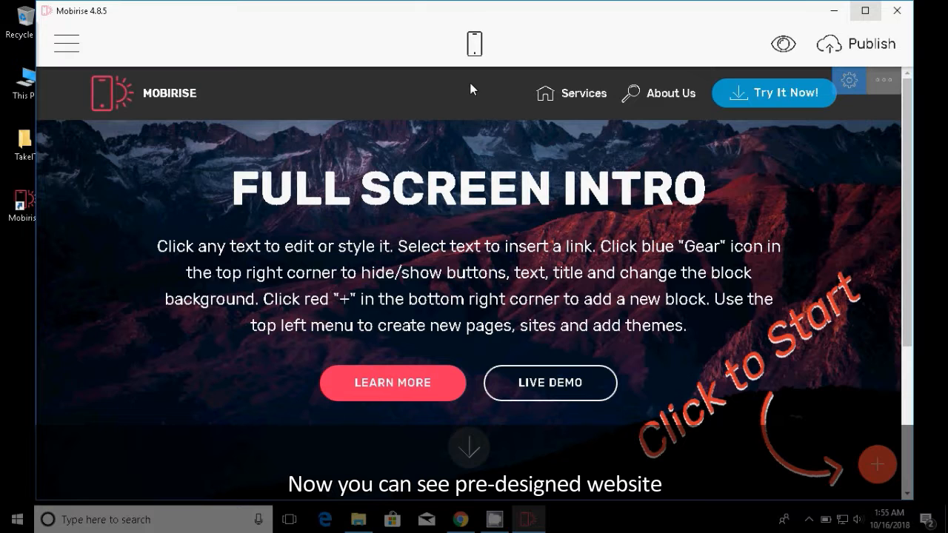
{"action": "left_click", "coordinate": [897, 20]}
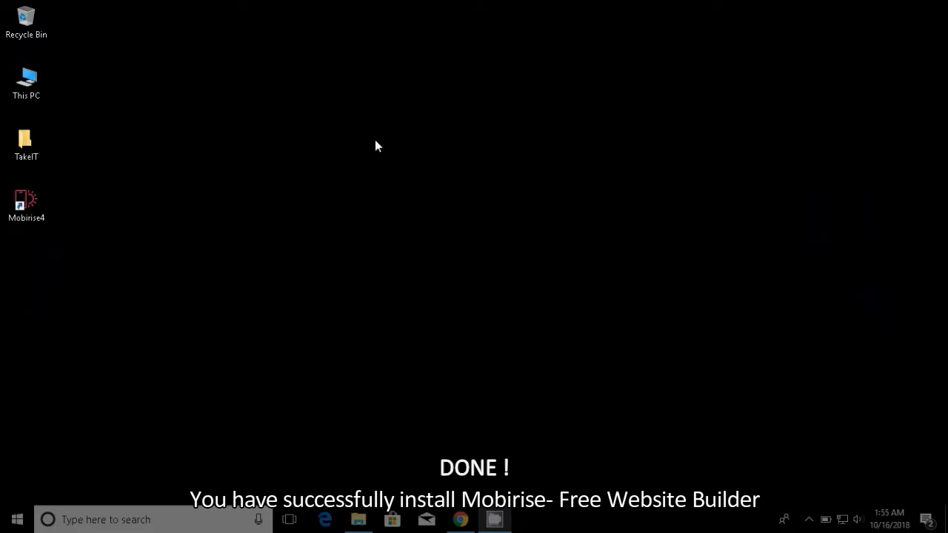
{"action": "right_click", "coordinate": [302, 142]}
{"action": "left_click", "coordinate": [317, 183]}
{"action": "right_click", "coordinate": [316, 171]}
{"action": "left_click", "coordinate": [328, 209]}
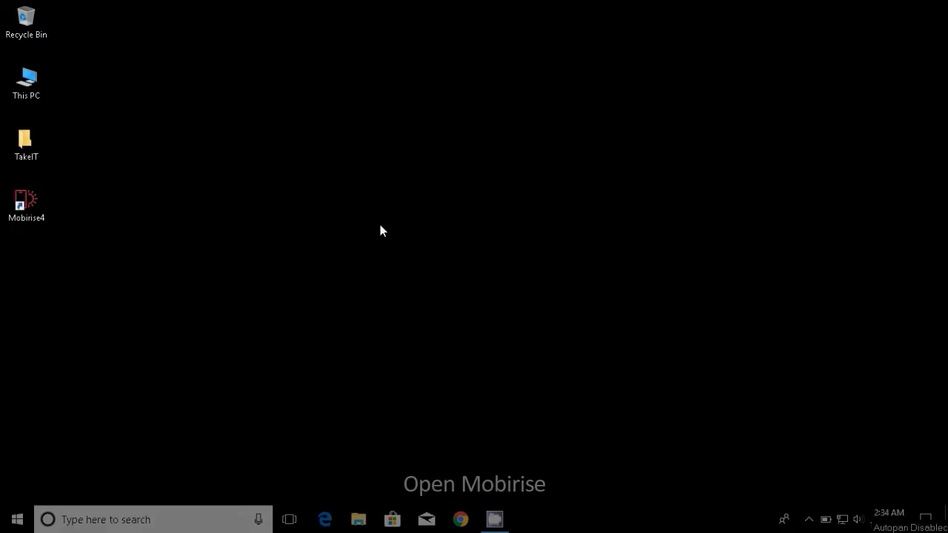
{"action": "right_click", "coordinate": [380, 224]}
{"action": "left_click", "coordinate": [415, 265]}
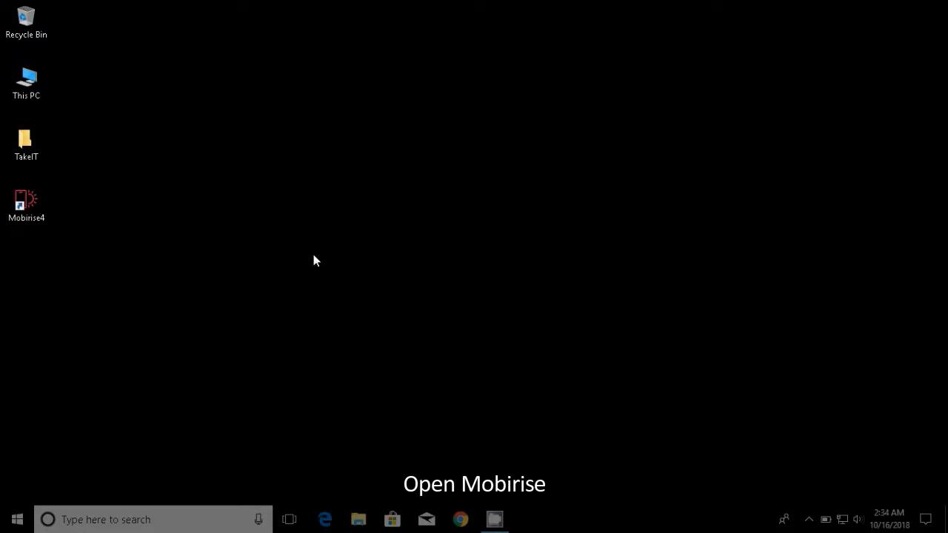
Launch Mobirise4 from the desktop in a maximized window and open its list of sites.
{"action": "left_click", "coordinate": [29, 215]}
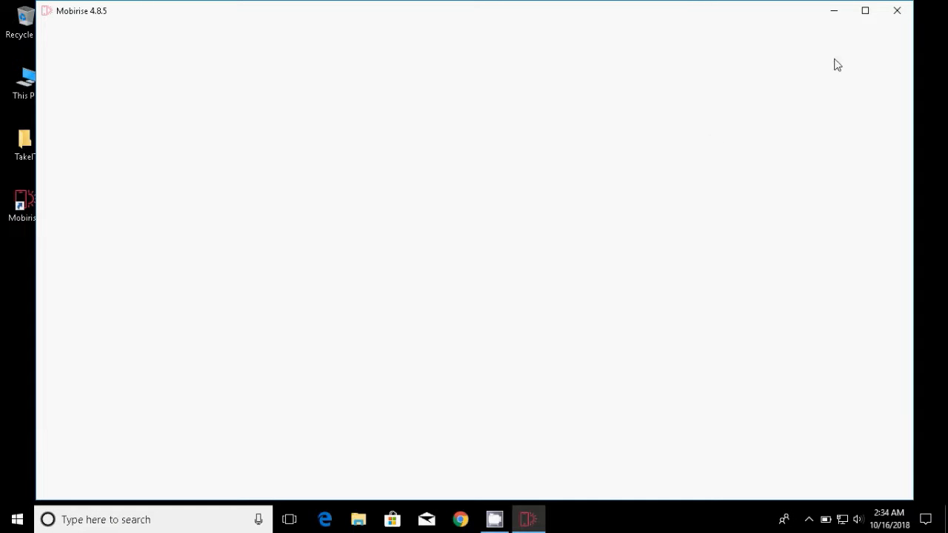
{"action": "left_click", "coordinate": [865, 10]}
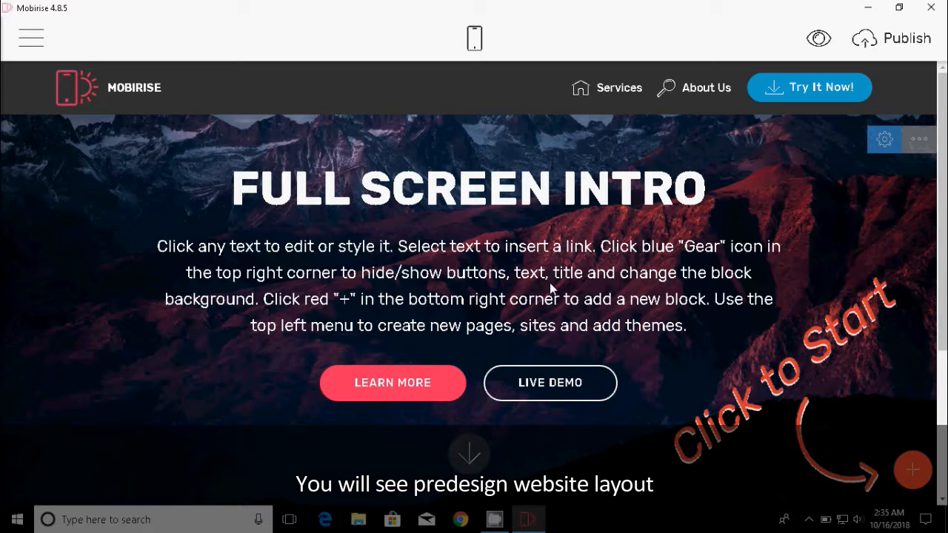
{"action": "left_click", "coordinate": [34, 43]}
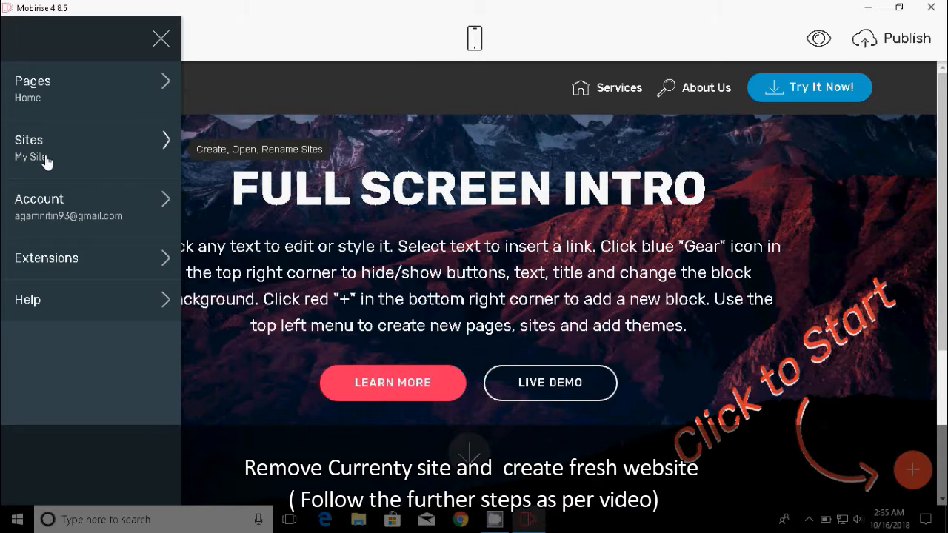
{"action": "left_click", "coordinate": [46, 163]}
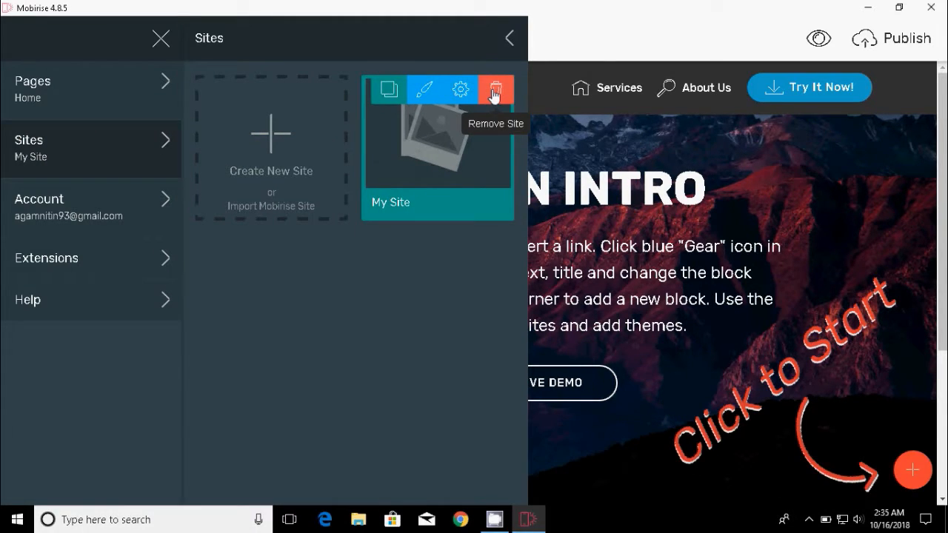
Try to remove the site My Site while it is the only one in the list.
{"action": "left_click", "coordinate": [494, 92]}
{"action": "left_click", "coordinate": [654, 89]}
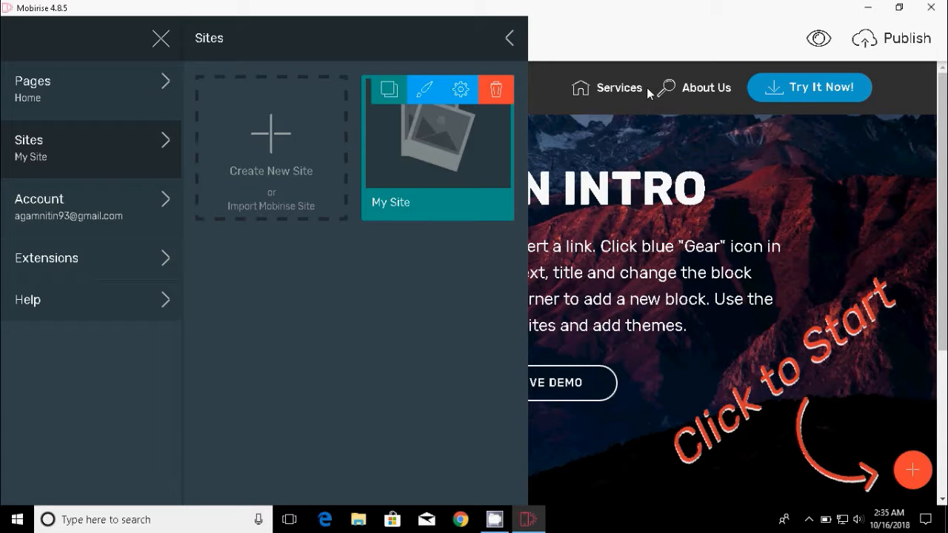
Create a new site named MyNewWebsite with the Mobirise 4 theme.
{"action": "left_click", "coordinate": [266, 146]}
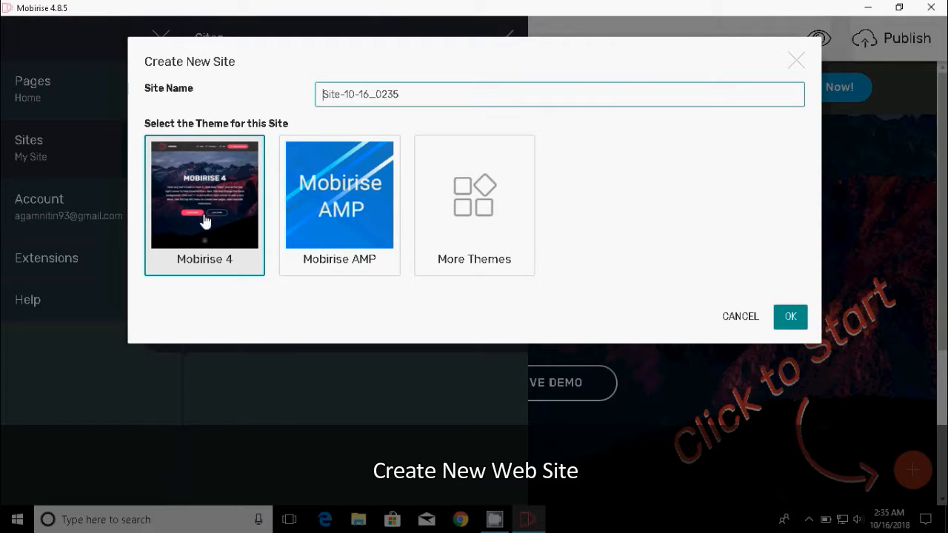
{"action": "left_click", "coordinate": [399, 95]}
{"action": "key", "text": "ctrl+a"}
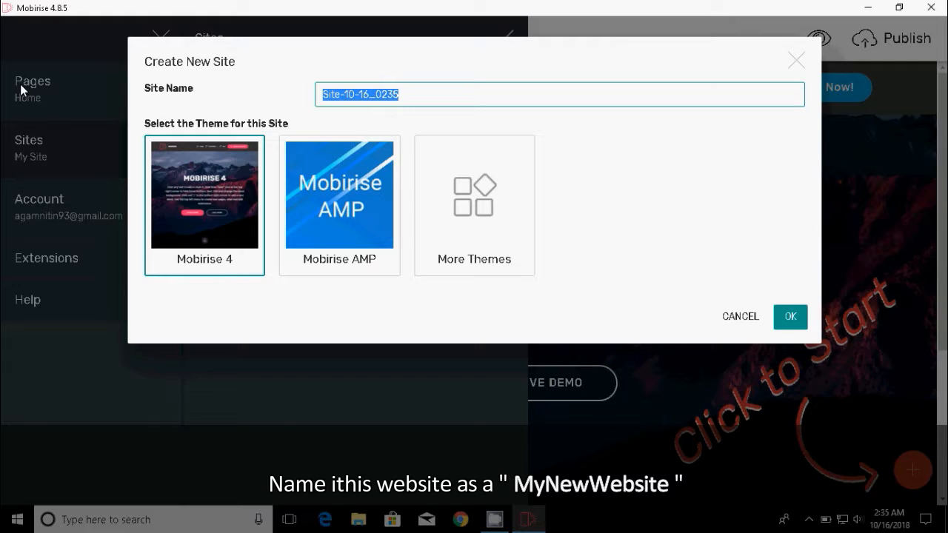
{"action": "type", "text": "My"}
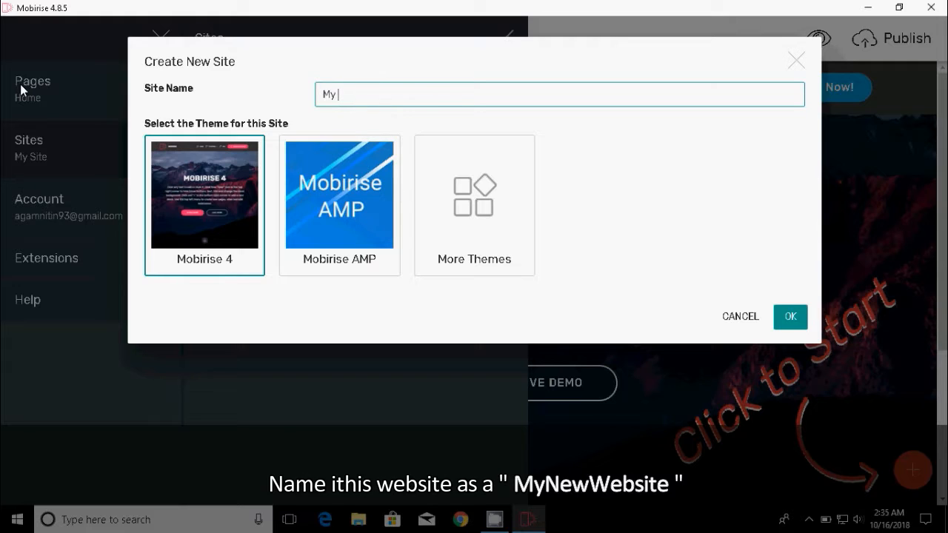
{"action": "type", "text": " N"}
{"action": "key", "text": "BackSpace"}
{"action": "key", "text": "BackSpace"}
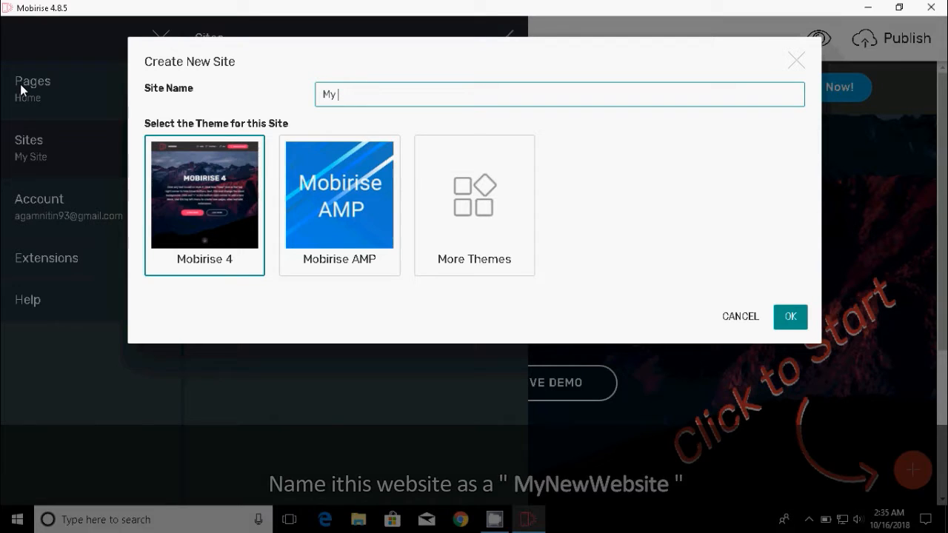
{"action": "type", "text": "N"}
{"action": "key", "text": "BackSpace"}
{"action": "type", "text": "M"}
{"action": "key", "text": "BackSpace"}
{"action": "type", "text": "MN"}
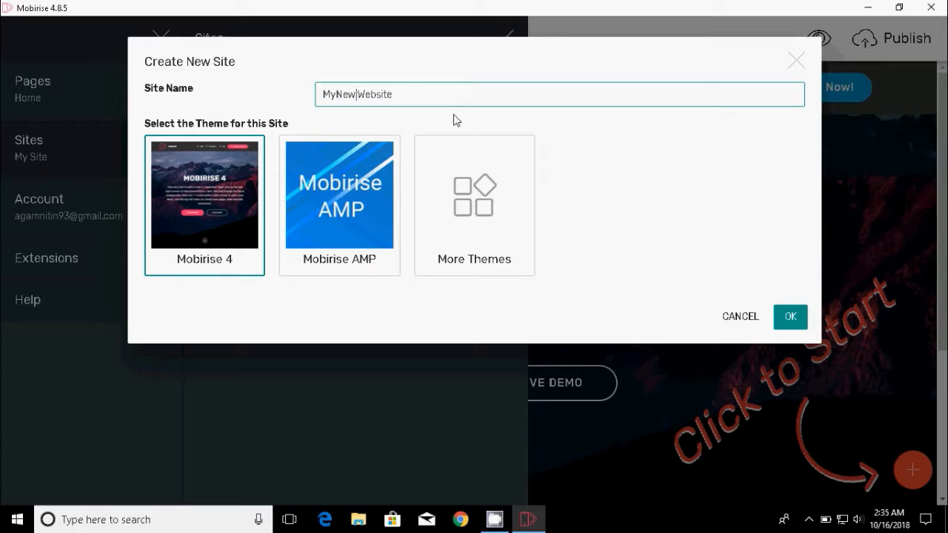
{"action": "key", "text": "BackSpace"}
{"action": "left_click", "coordinate": [222, 237]}
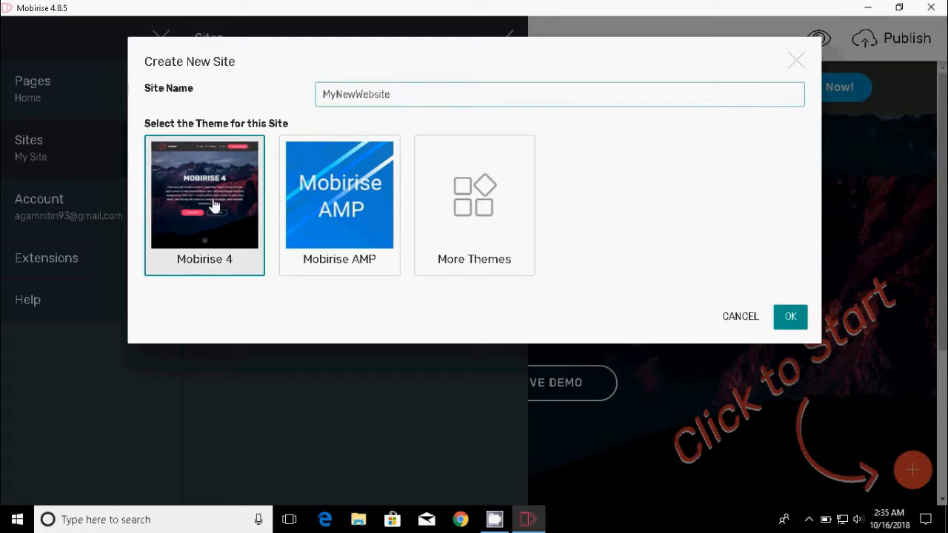
{"action": "left_click", "coordinate": [792, 316]}
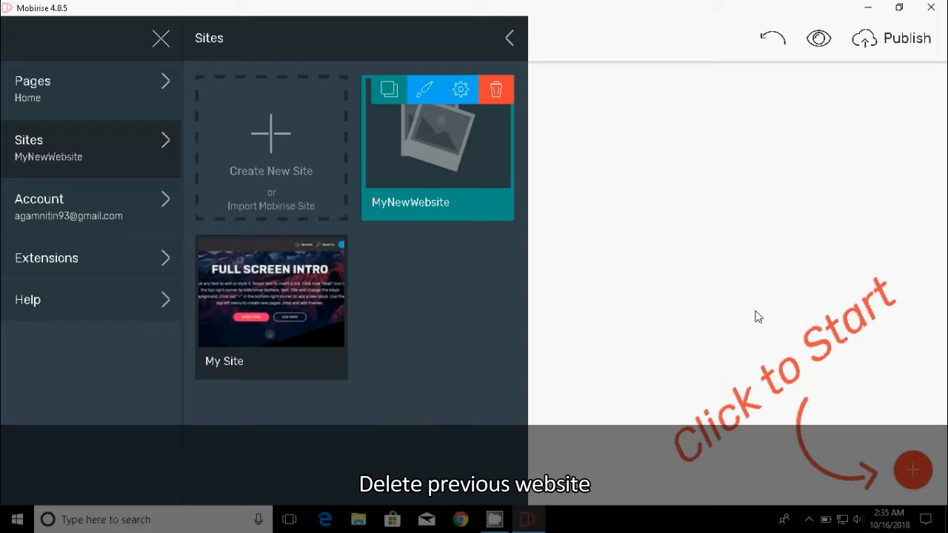
Remove the old site My Site from the list of sites, keeping MyNewWebsite open.
{"action": "left_click", "coordinate": [334, 298]}
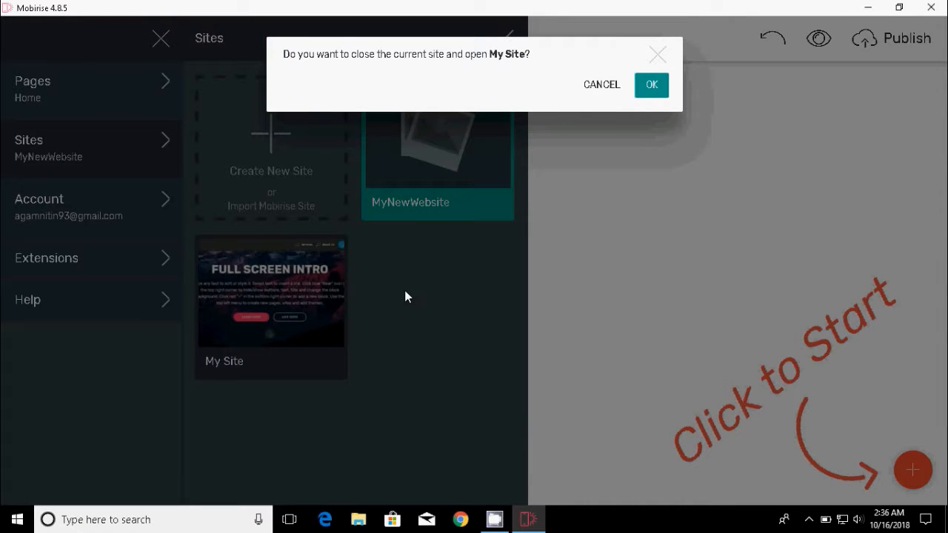
{"action": "left_click", "coordinate": [584, 87]}
{"action": "mouse_move", "coordinate": [328, 252]}
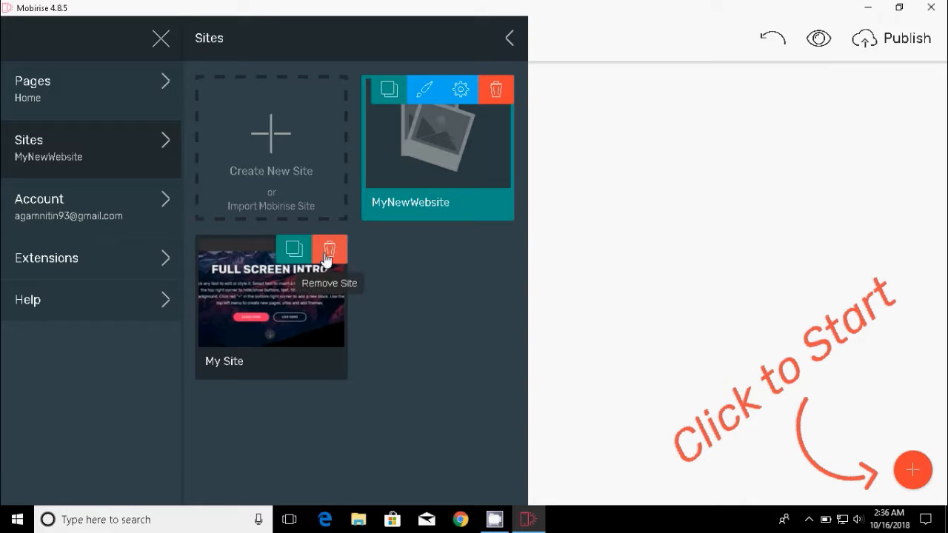
{"action": "left_click", "coordinate": [328, 253]}
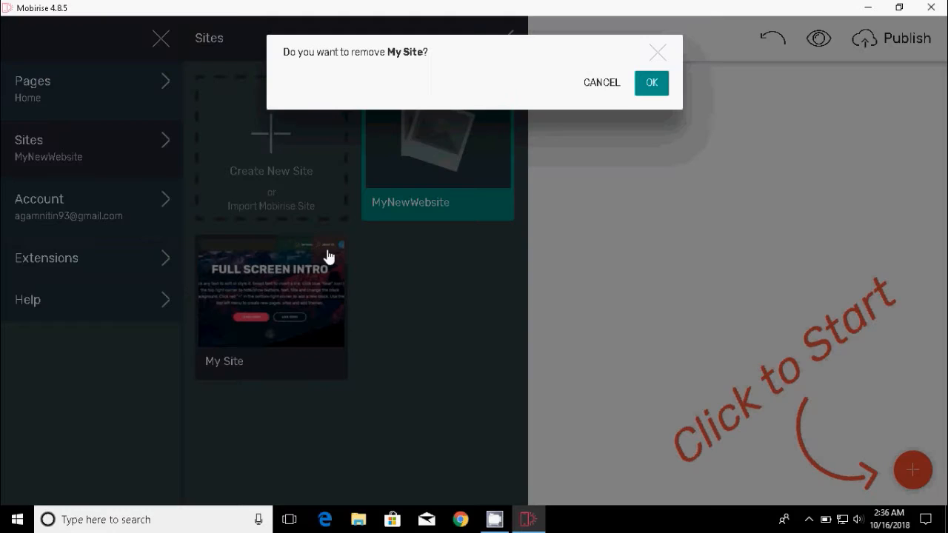
{"action": "left_click", "coordinate": [644, 89]}
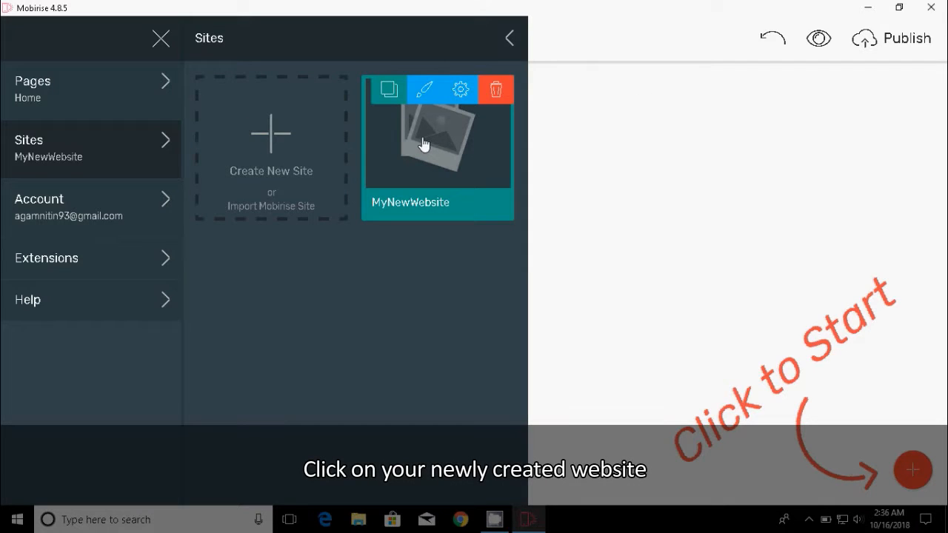
Add the dark menu block with the Services and About Us links to the top of the empty page.
{"action": "left_click", "coordinate": [619, 108]}
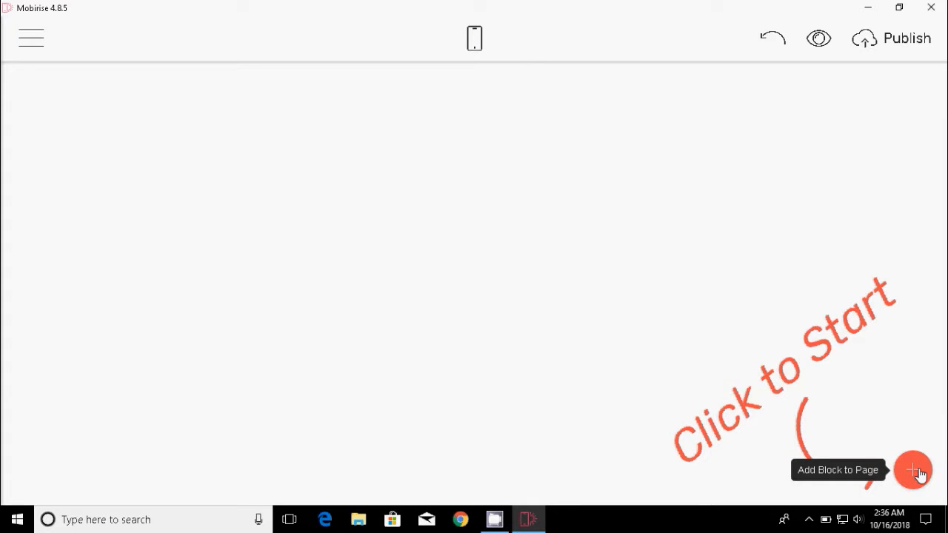
{"action": "left_click", "coordinate": [919, 472]}
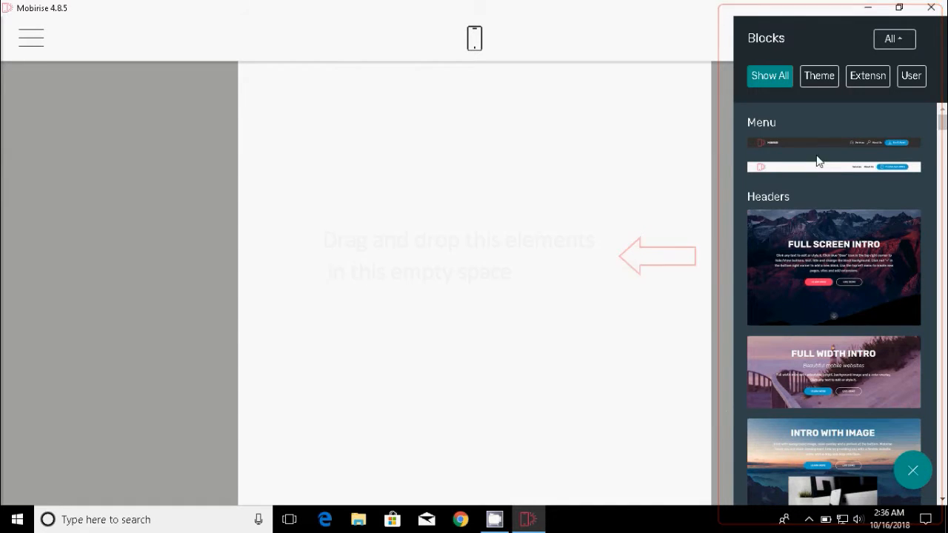
{"action": "left_click_drag", "start_coordinate": [816, 143], "coordinate": [475, 79]}
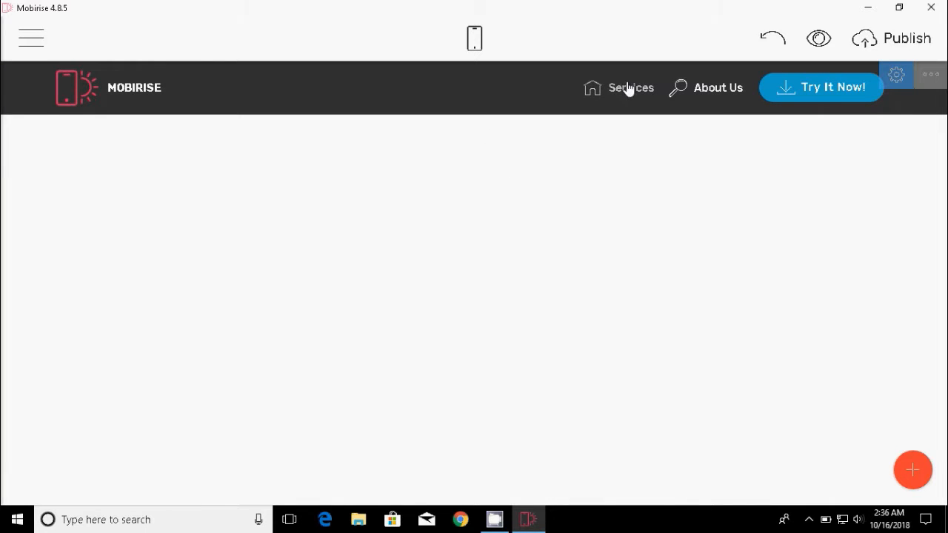
Change the label of the Services item in the menu block to Home.
{"action": "left_click", "coordinate": [895, 77]}
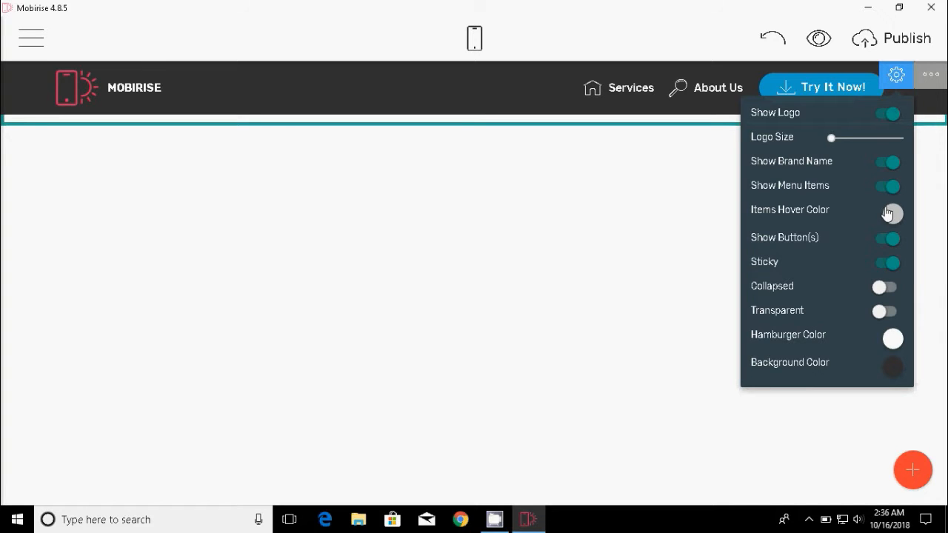
{"action": "left_click", "coordinate": [896, 77]}
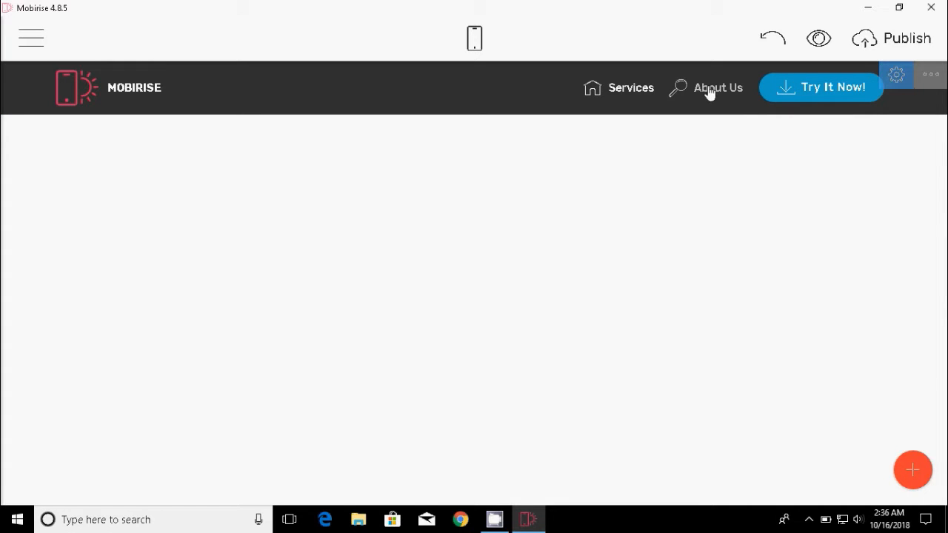
{"action": "double_click", "coordinate": [616, 92]}
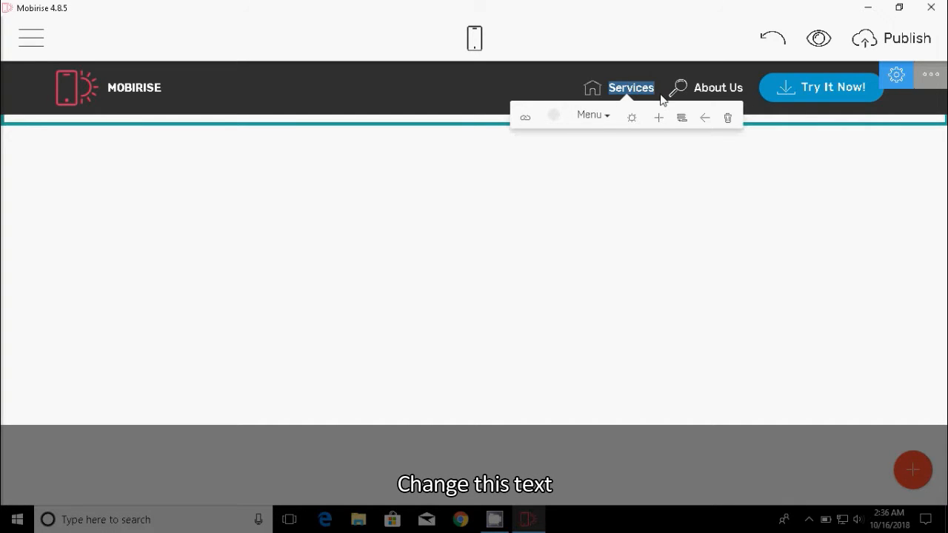
{"action": "type", "text": "Homw"}
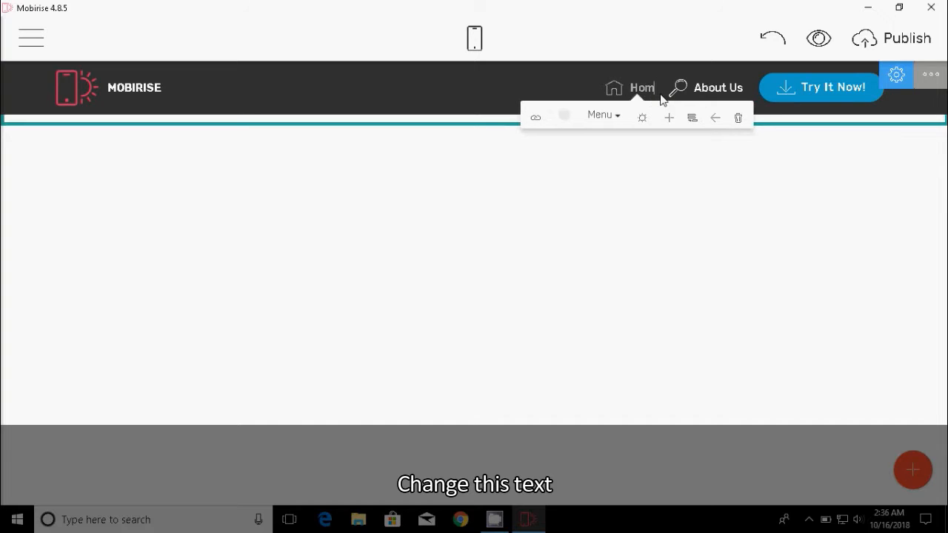
{"action": "key", "text": "BackSpace"}
{"action": "type", "text": "e"}
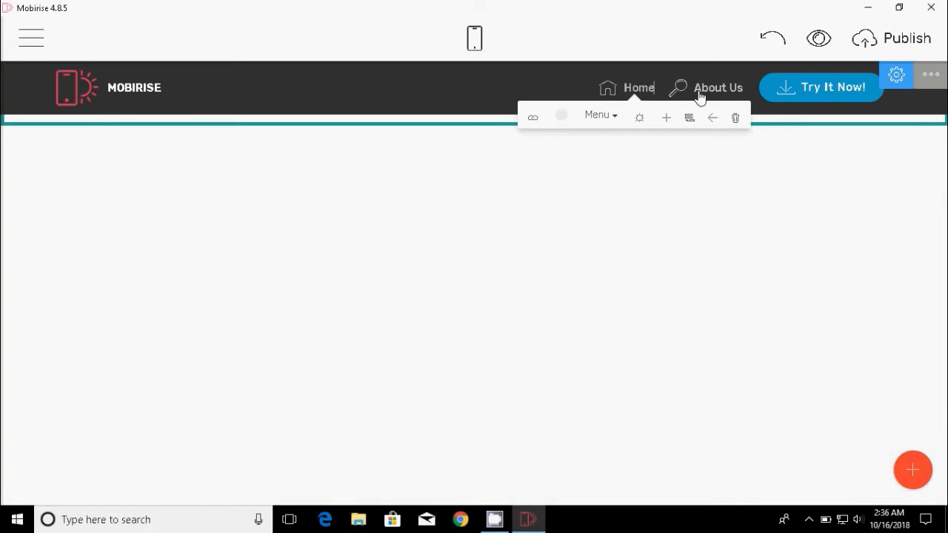
Change the label of the About Us item in the menu block to About.
{"action": "left_click", "coordinate": [700, 97]}
{"action": "left_click_drag", "start_coordinate": [697, 90], "coordinate": [753, 88]}
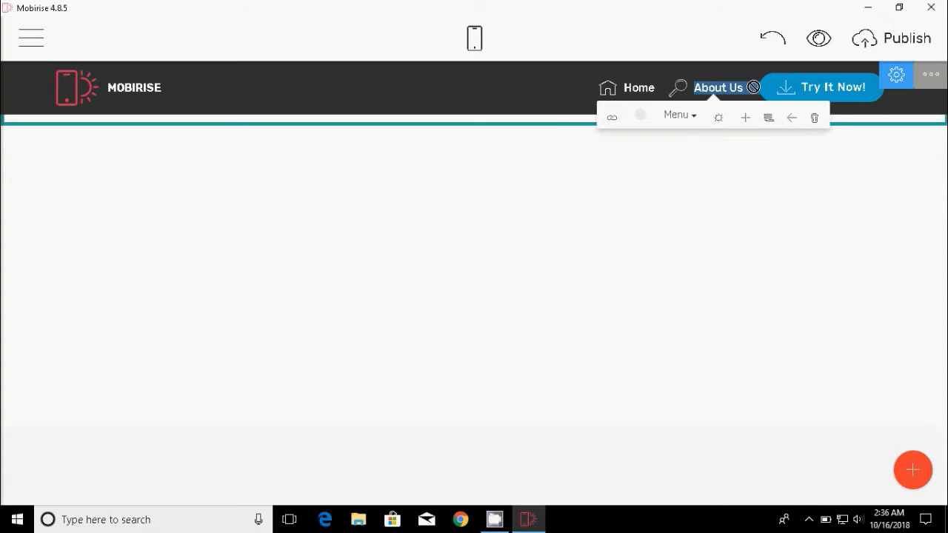
{"action": "key", "text": "BackSpace"}
{"action": "type", "text": "C"}
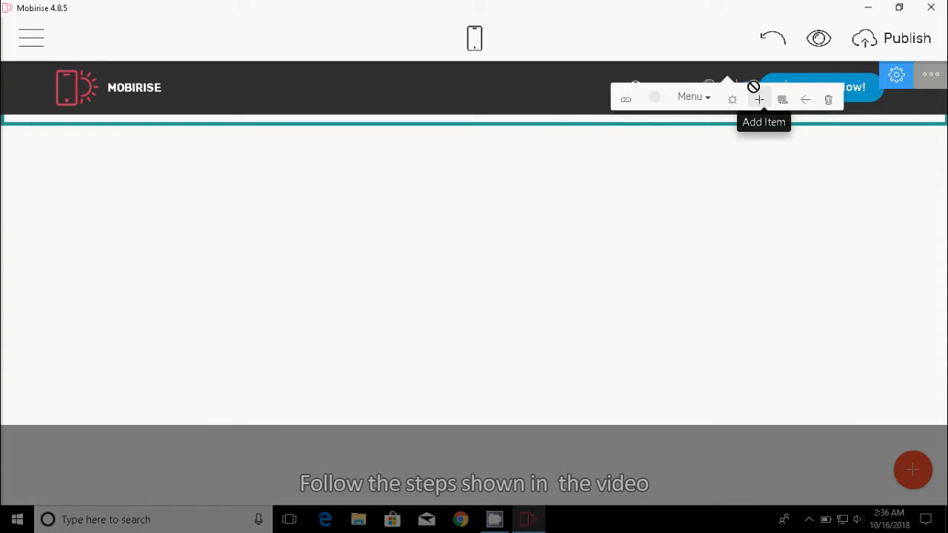
{"action": "type", "text": "ontact"}
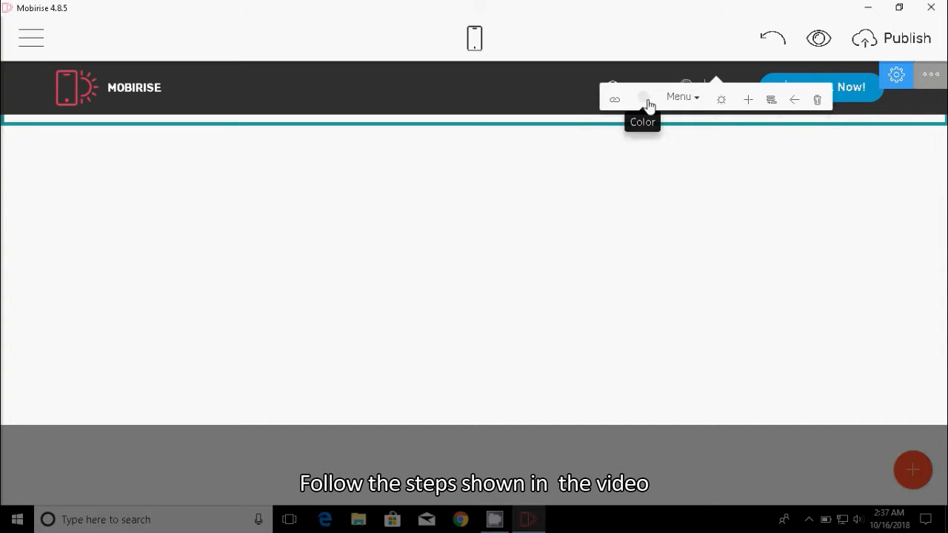
Apply the Text font style to the About menu item.
{"action": "left_click", "coordinate": [682, 100]}
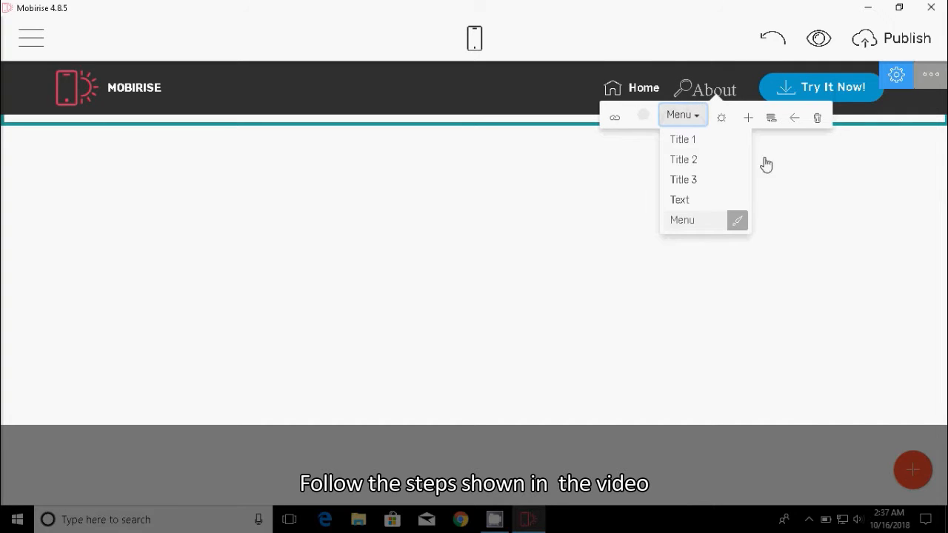
{"action": "left_click", "coordinate": [769, 166]}
{"action": "left_click", "coordinate": [700, 118]}
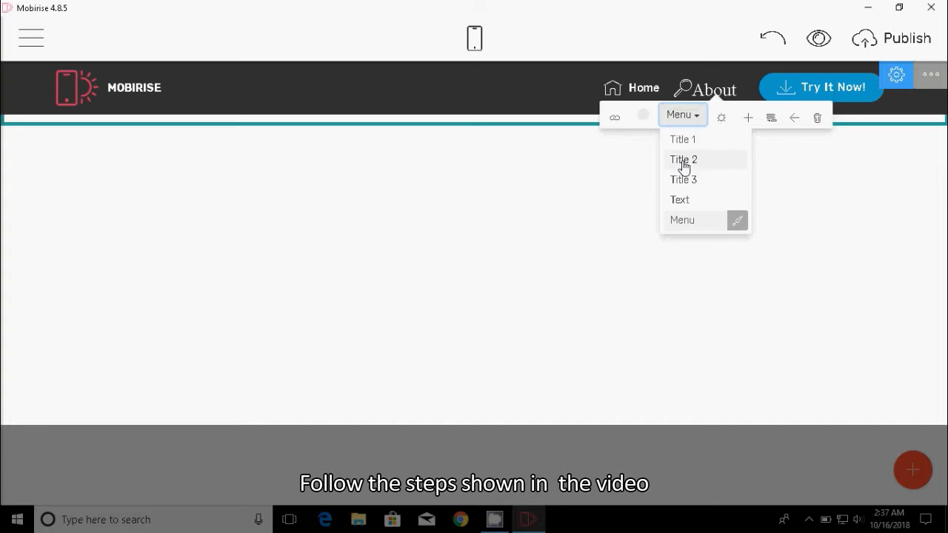
{"action": "left_click", "coordinate": [680, 200]}
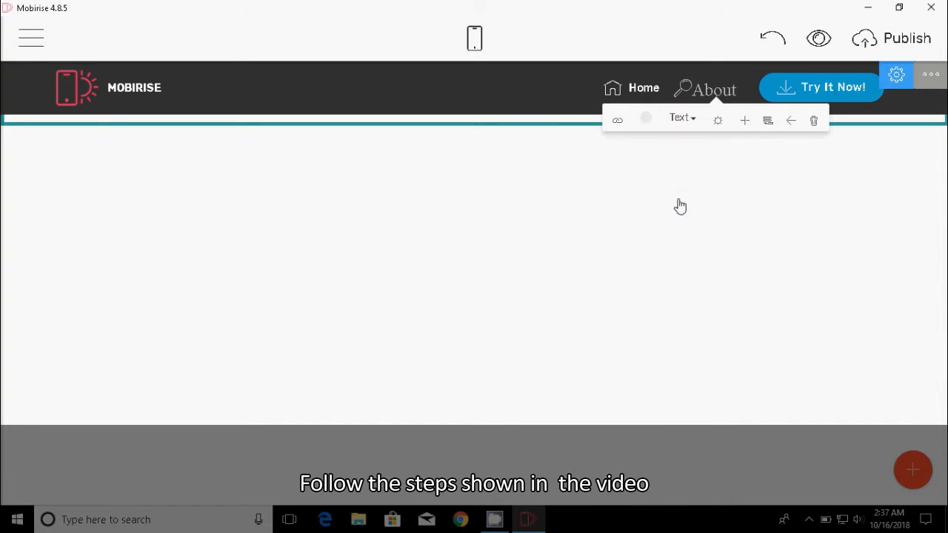
{"action": "double_click", "coordinate": [643, 88]}
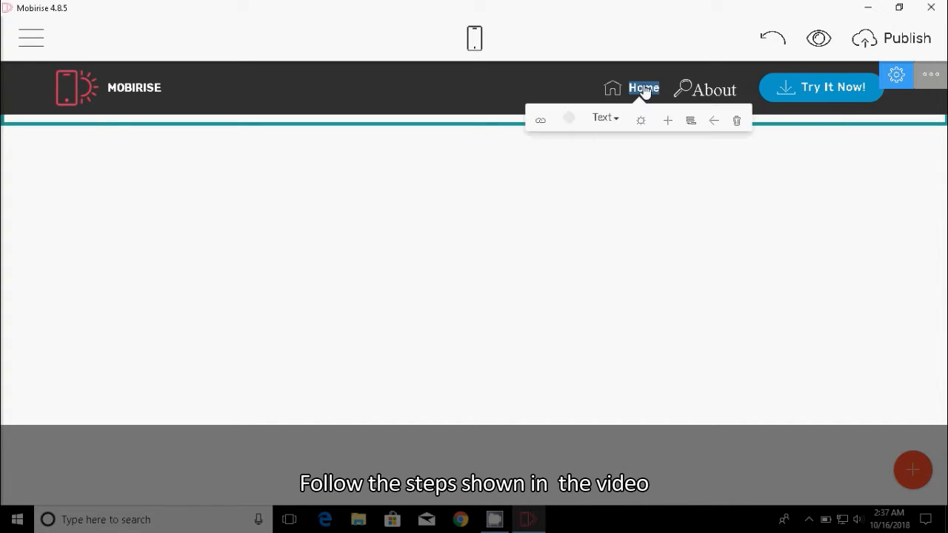
{"action": "left_click", "coordinate": [620, 123]}
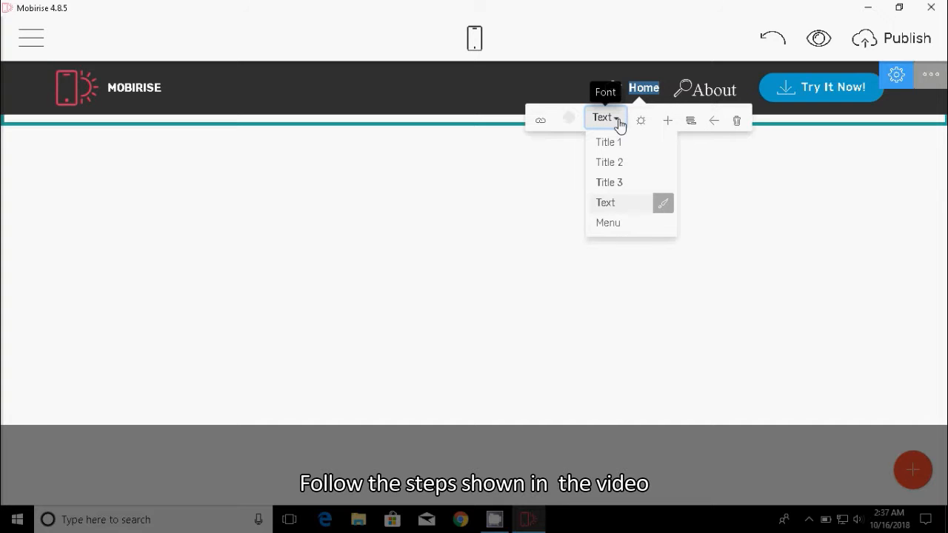
{"action": "left_click", "coordinate": [620, 125]}
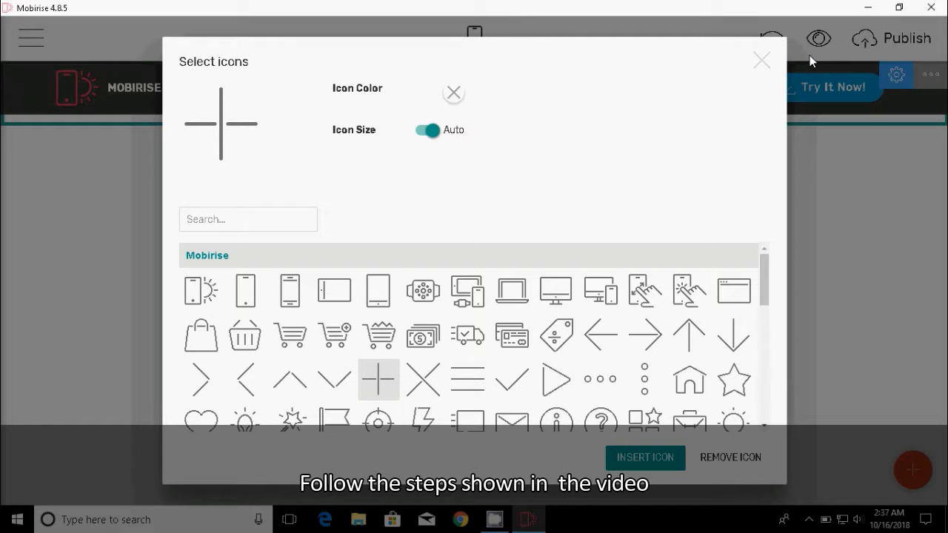
{"action": "left_click", "coordinate": [762, 61]}
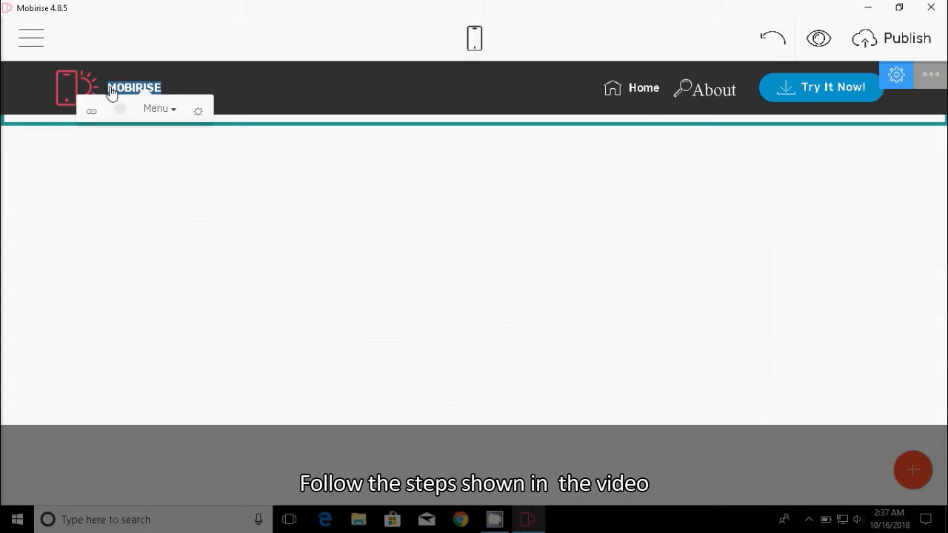
Replace the MOBIRISE brand name in the menu block with My New Website.
{"action": "left_click_drag", "start_coordinate": [110, 88], "coordinate": [264, 92]}
{"action": "type", "text": "My New Website"}
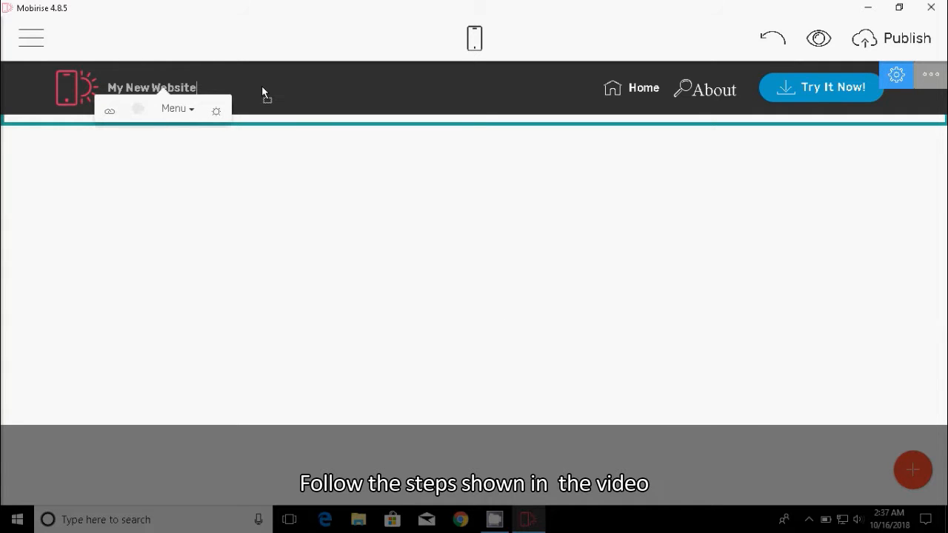
{"action": "left_click", "coordinate": [248, 190]}
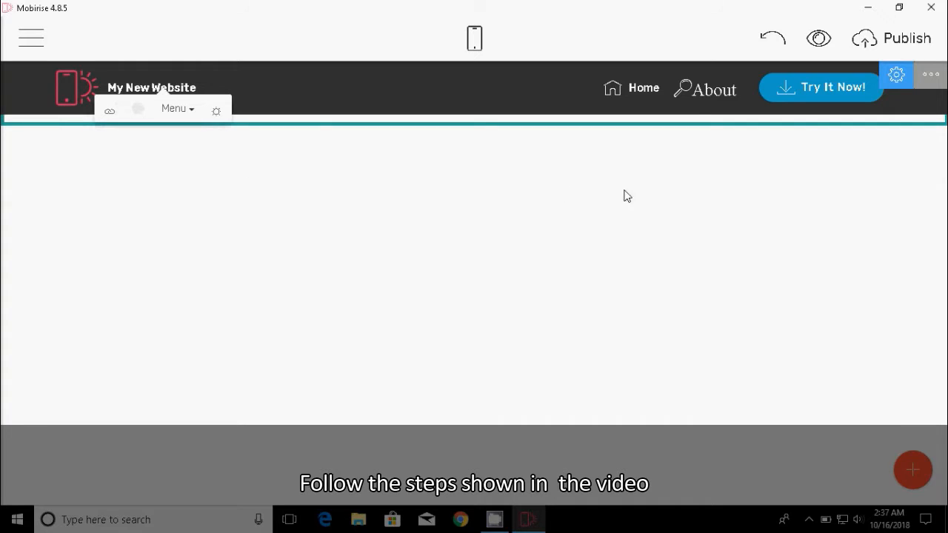
Look through the menu block's settings for logo, brand name, menu items, buttons and colors.
{"action": "left_click", "coordinate": [922, 76]}
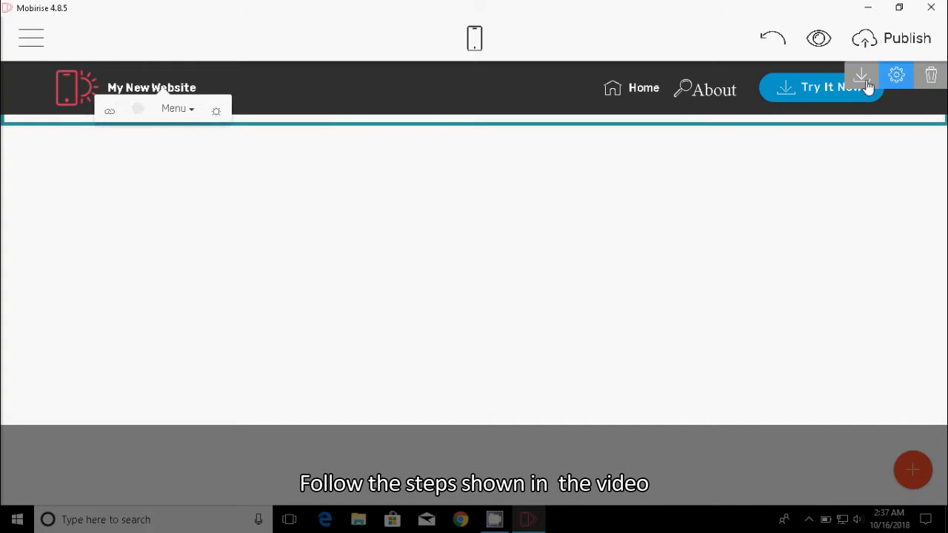
{"action": "left_click", "coordinate": [896, 76]}
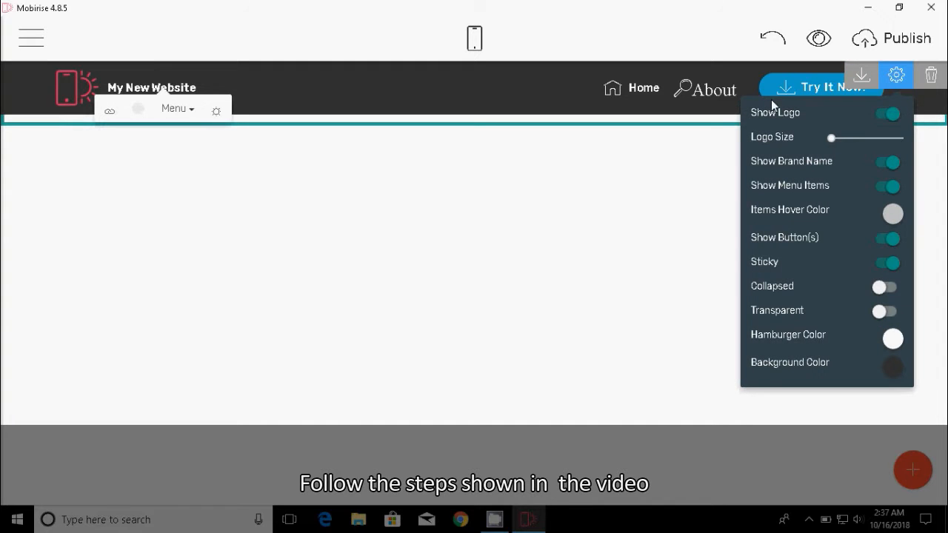
{"action": "left_click", "coordinate": [895, 77]}
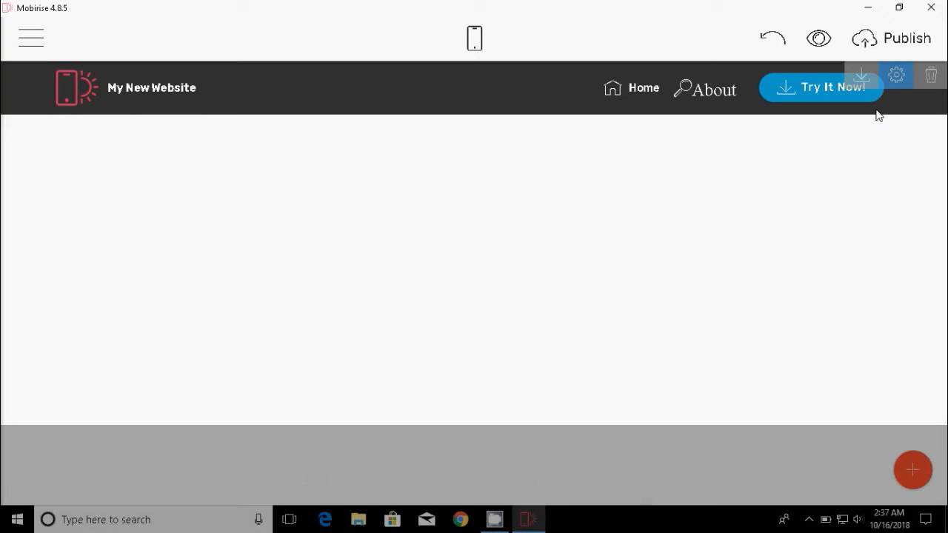
Add the Full Width Intro header block to the page directly below the menu.
{"action": "left_click", "coordinate": [919, 468]}
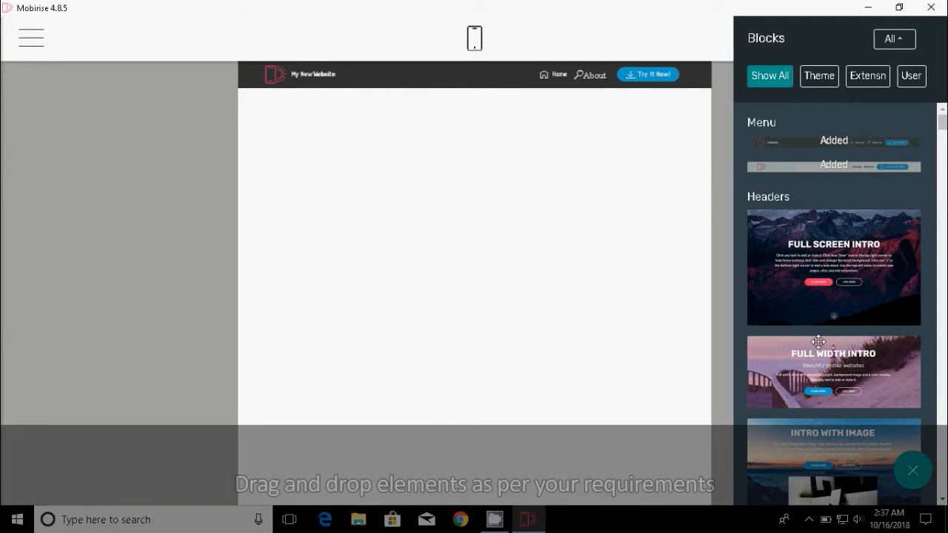
{"action": "left_click_drag", "start_coordinate": [822, 355], "coordinate": [484, 165]}
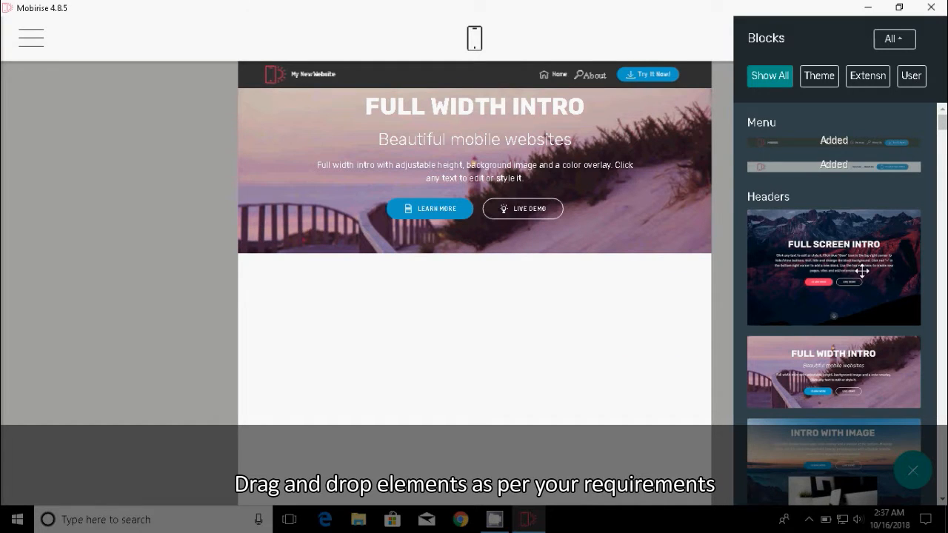
Add the image gallery block with category filter buttons from Sliders & Galleries below the Full Width Intro header.
{"action": "scroll", "coordinate": [862, 271], "scroll_direction": "down", "scroll_amount": 7}
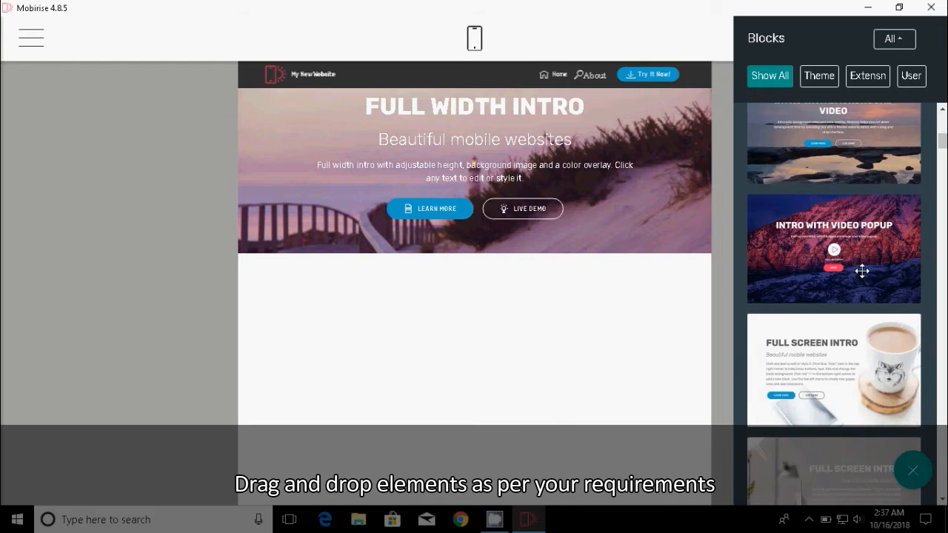
{"action": "scroll", "coordinate": [861, 271], "scroll_direction": "down", "scroll_amount": 4}
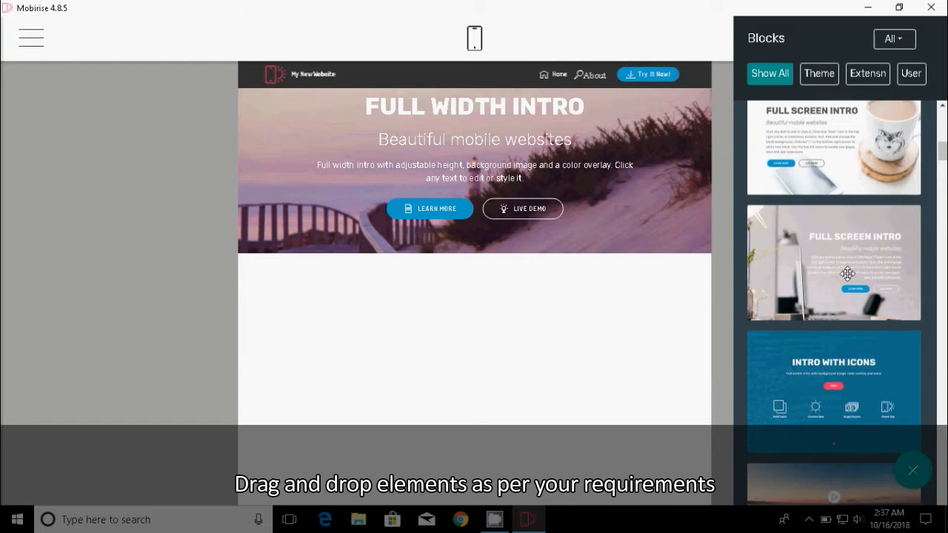
{"action": "scroll", "coordinate": [847, 274], "scroll_direction": "down", "scroll_amount": 6}
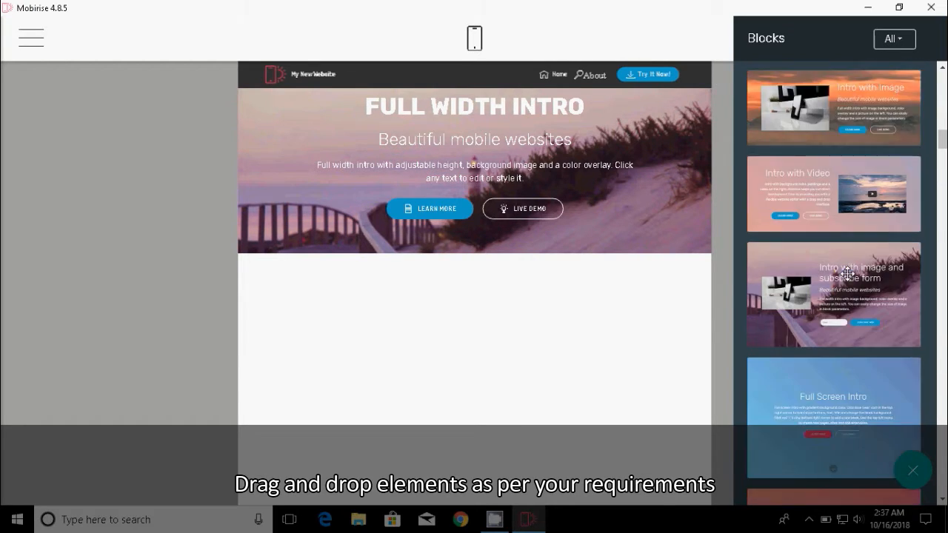
{"action": "scroll", "coordinate": [847, 274], "scroll_direction": "down", "scroll_amount": 6}
{"action": "scroll", "coordinate": [847, 274], "scroll_direction": "down", "scroll_amount": 6}
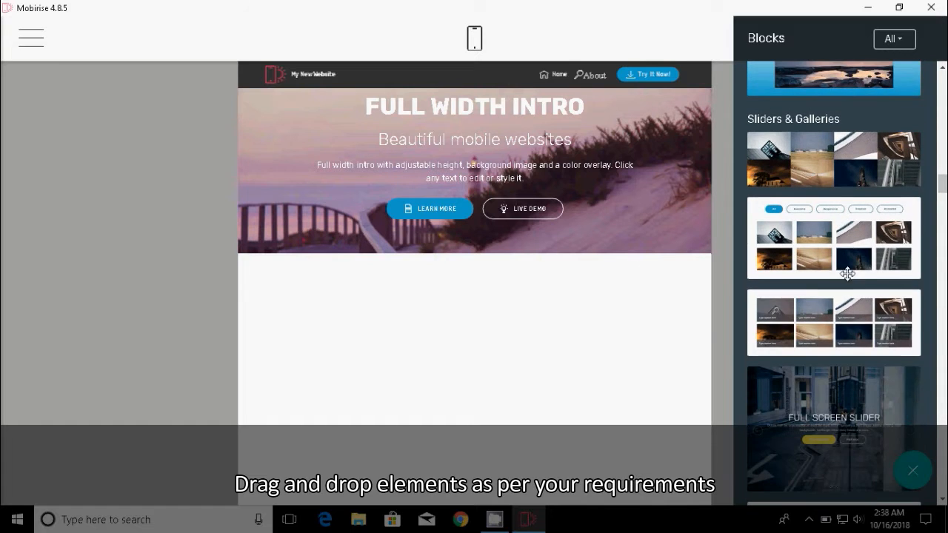
{"action": "left_click_drag", "start_coordinate": [836, 251], "coordinate": [490, 336]}
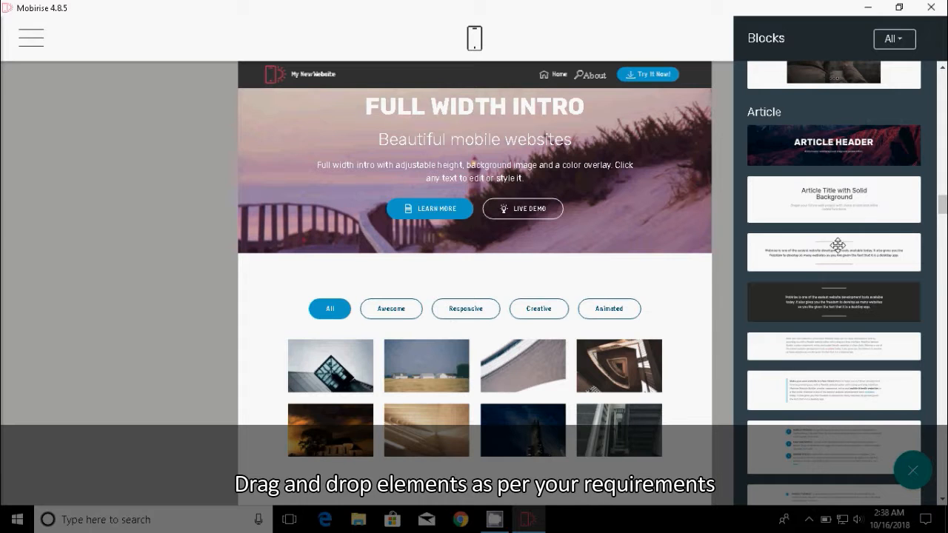
Add the first block under Footers, with logo and Address, Contacts and Links columns, below the gallery at the page's end.
{"action": "scroll", "coordinate": [837, 244], "scroll_direction": "down", "scroll_amount": 8}
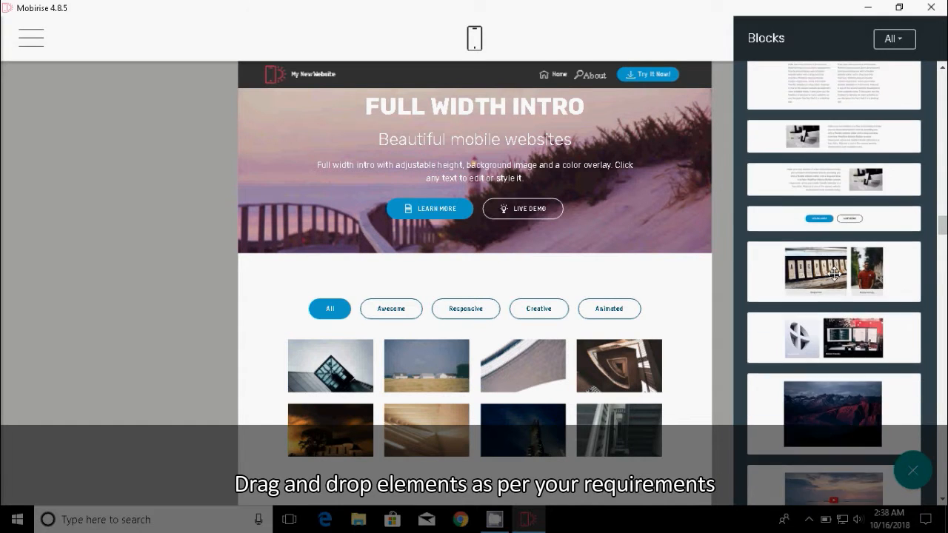
{"action": "scroll", "coordinate": [834, 274], "scroll_direction": "down", "scroll_amount": 10}
{"action": "scroll", "coordinate": [834, 274], "scroll_direction": "down", "scroll_amount": 10}
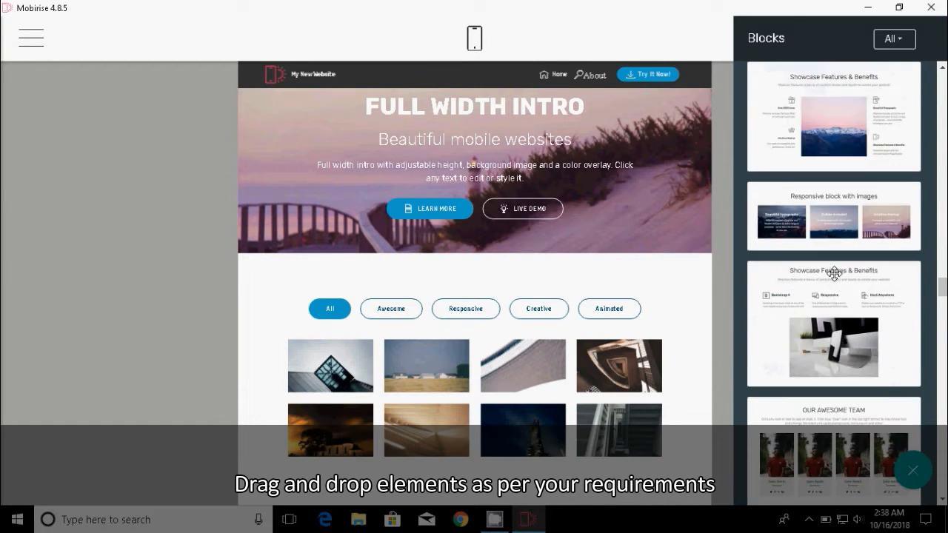
{"action": "scroll", "coordinate": [834, 274], "scroll_direction": "down", "scroll_amount": 10}
{"action": "scroll", "coordinate": [834, 274], "scroll_direction": "down", "scroll_amount": 10}
{"action": "scroll", "coordinate": [834, 274], "scroll_direction": "down", "scroll_amount": 10}
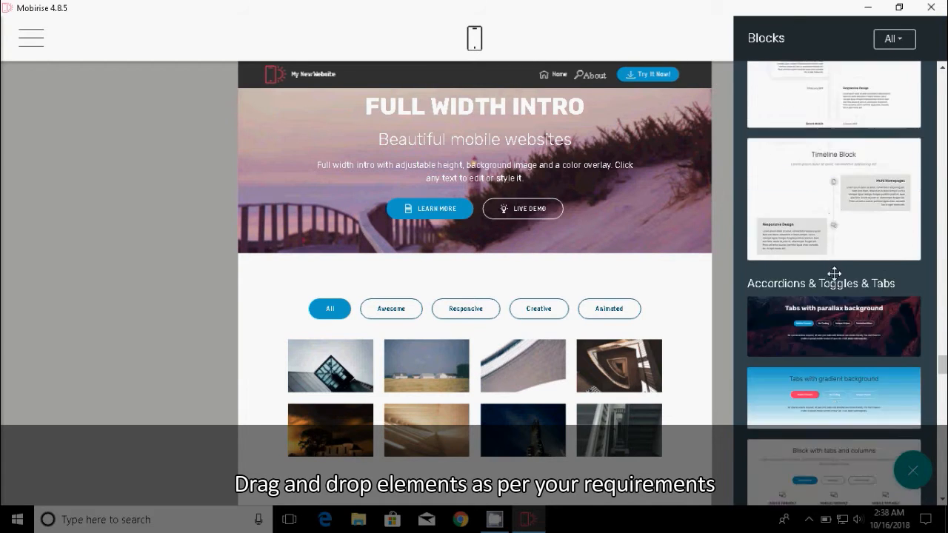
{"action": "scroll", "coordinate": [834, 274], "scroll_direction": "down", "scroll_amount": 10}
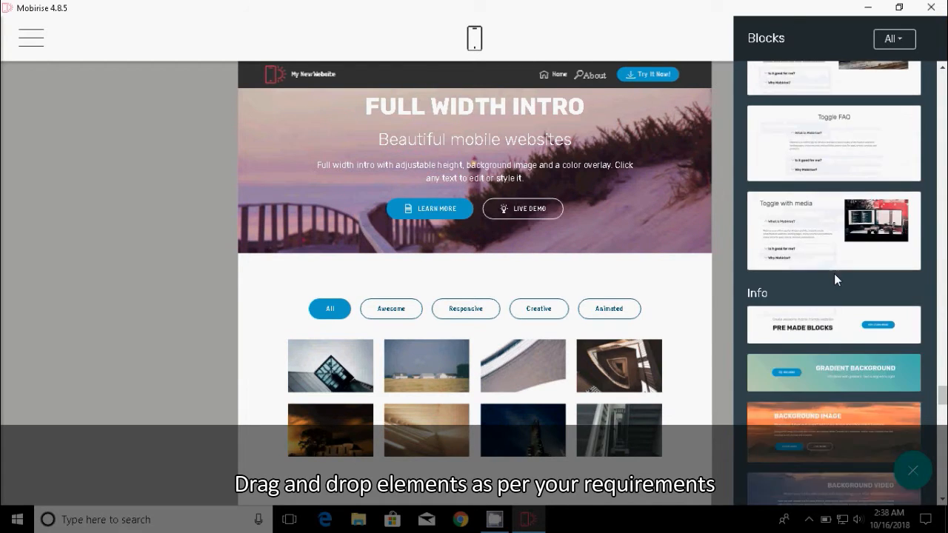
{"action": "scroll", "coordinate": [834, 274], "scroll_direction": "down", "scroll_amount": 10}
{"action": "scroll", "coordinate": [834, 274], "scroll_direction": "down", "scroll_amount": 10}
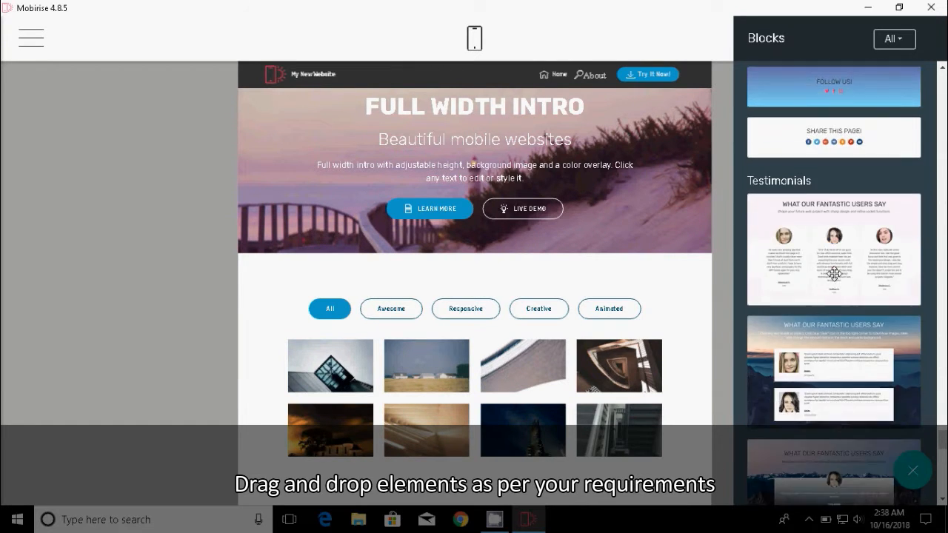
{"action": "scroll", "coordinate": [833, 274], "scroll_direction": "down", "scroll_amount": 10}
{"action": "scroll", "coordinate": [833, 274], "scroll_direction": "down", "scroll_amount": 5}
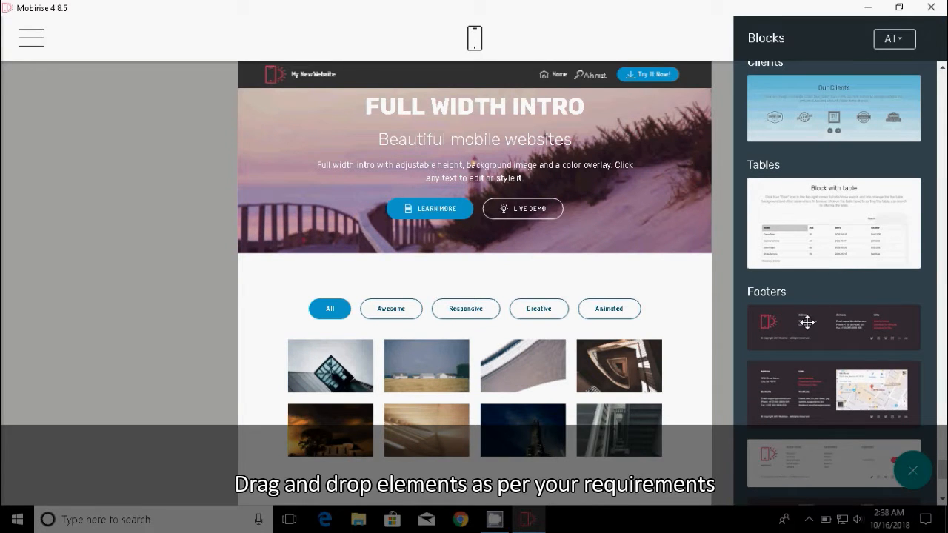
{"action": "left_click_drag", "start_coordinate": [806, 321], "coordinate": [581, 498]}
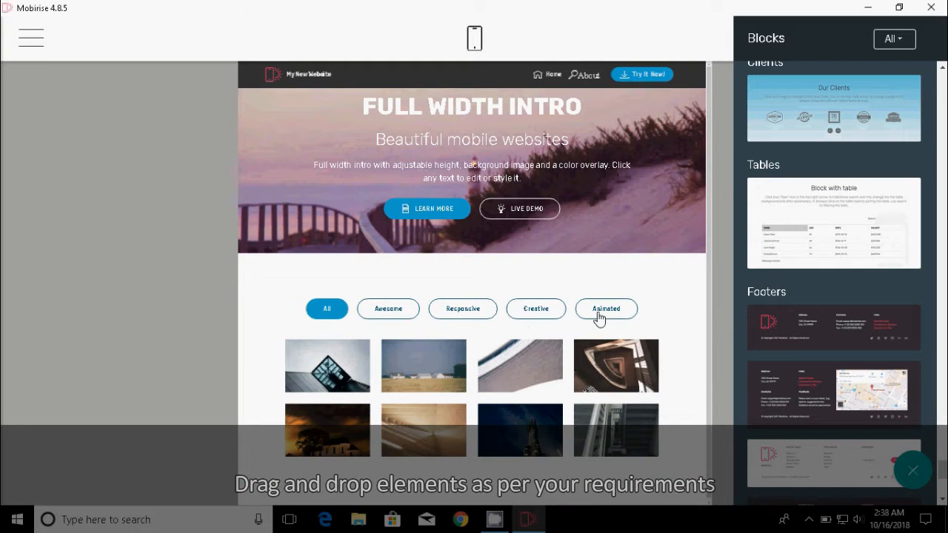
{"action": "scroll", "coordinate": [597, 317], "scroll_direction": "down", "scroll_amount": 2}
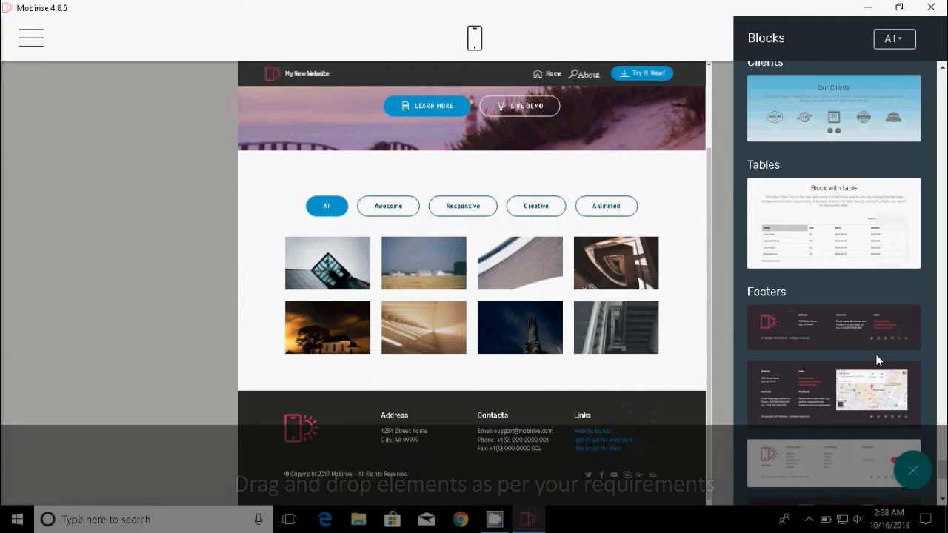
Add the last block under Footers, the one with only a centred copyright line, below the existing footer and close the block library.
{"action": "scroll", "coordinate": [875, 354], "scroll_direction": "down", "scroll_amount": 1}
{"action": "scroll", "coordinate": [875, 355], "scroll_direction": "down", "scroll_amount": 3}
{"action": "left_click_drag", "start_coordinate": [835, 328], "coordinate": [549, 491]}
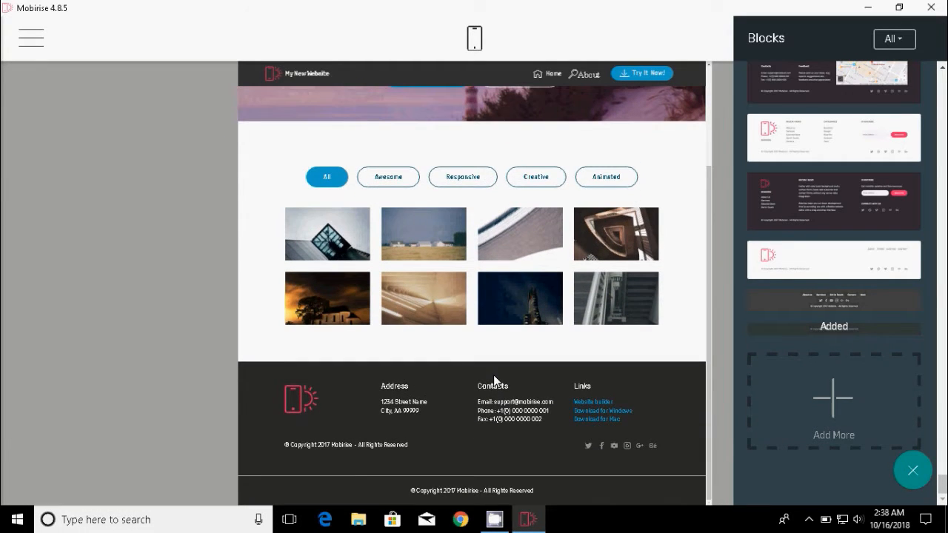
{"action": "left_click", "coordinate": [268, 139]}
Review the page and test the gallery's Awesome, Responsive, Creative and Animated filters.
{"action": "scroll", "coordinate": [374, 249], "scroll_direction": "up", "scroll_amount": 5}
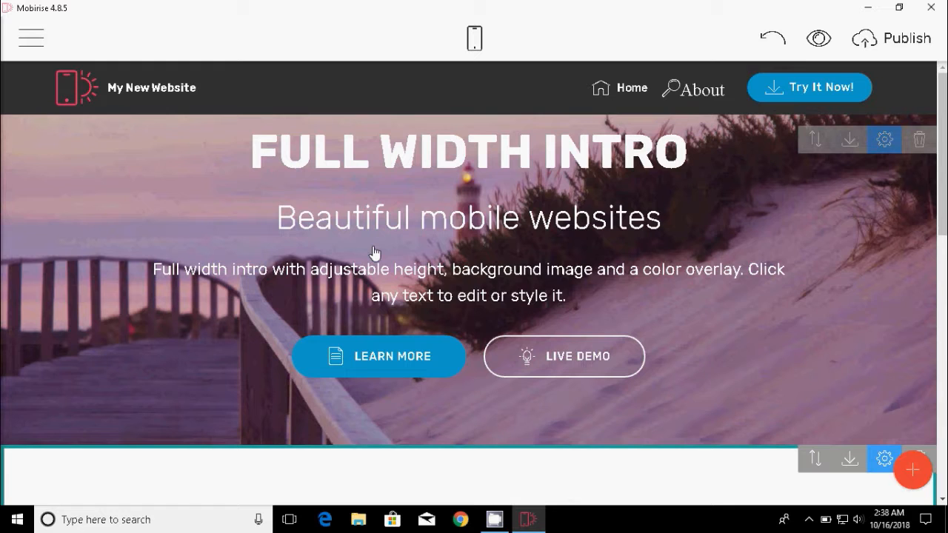
{"action": "scroll", "coordinate": [374, 251], "scroll_direction": "down", "scroll_amount": 5}
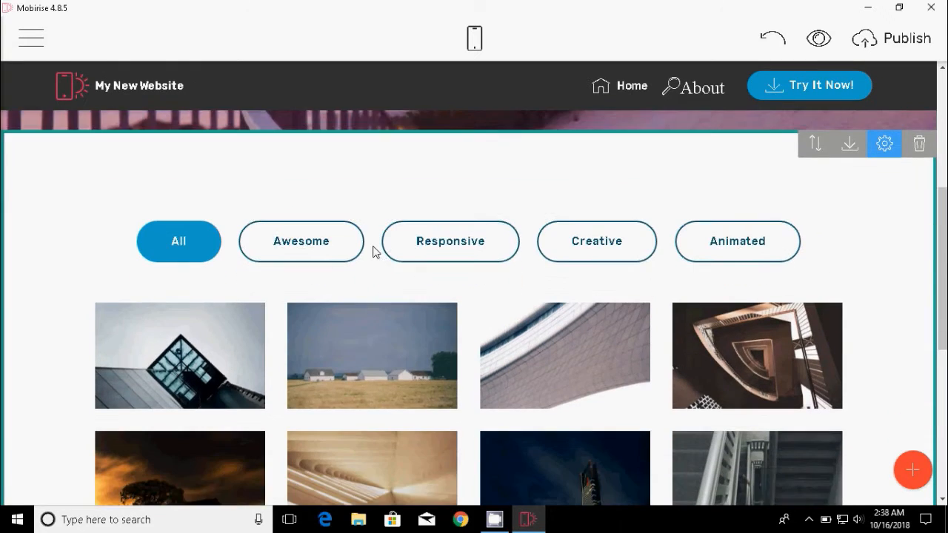
{"action": "scroll", "coordinate": [374, 252], "scroll_direction": "up", "scroll_amount": 1}
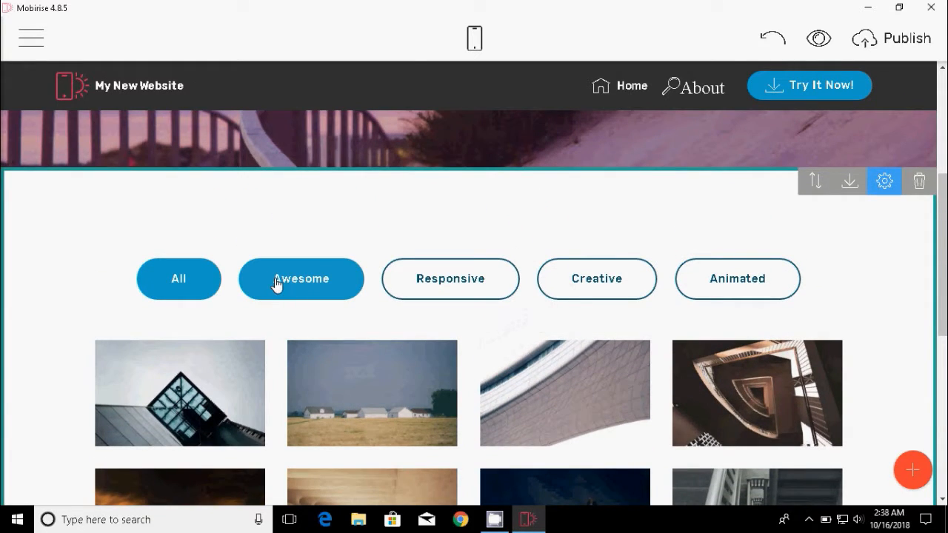
{"action": "left_click", "coordinate": [276, 285]}
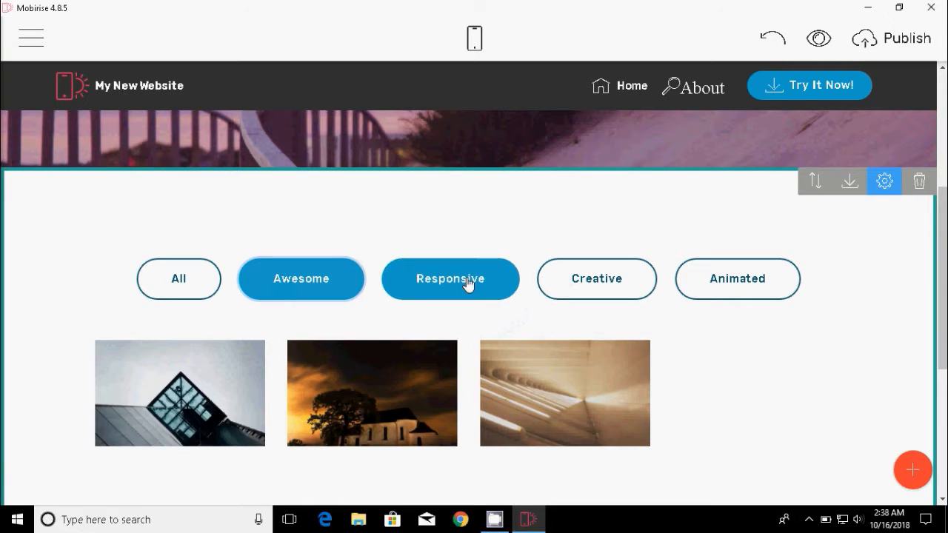
{"action": "left_click", "coordinate": [468, 284]}
{"action": "left_click", "coordinate": [597, 281]}
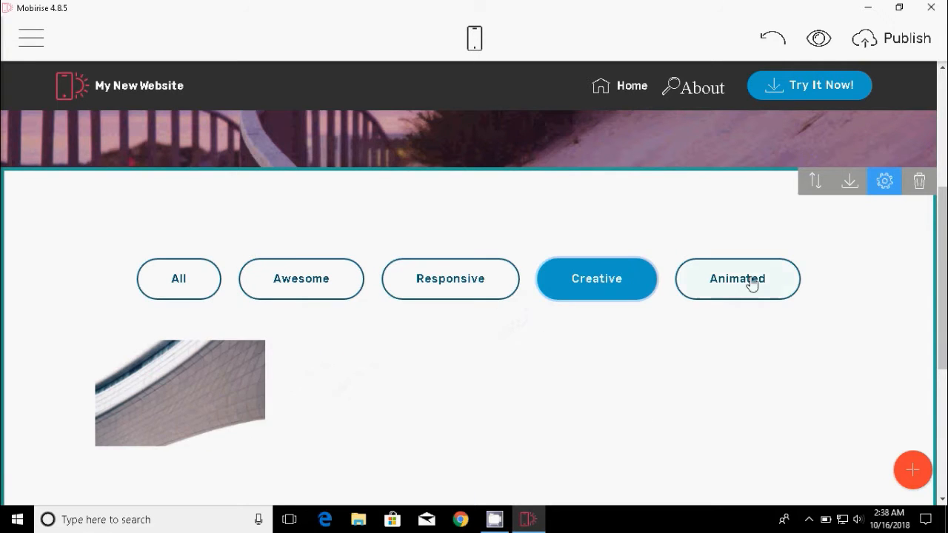
{"action": "left_click", "coordinate": [752, 284]}
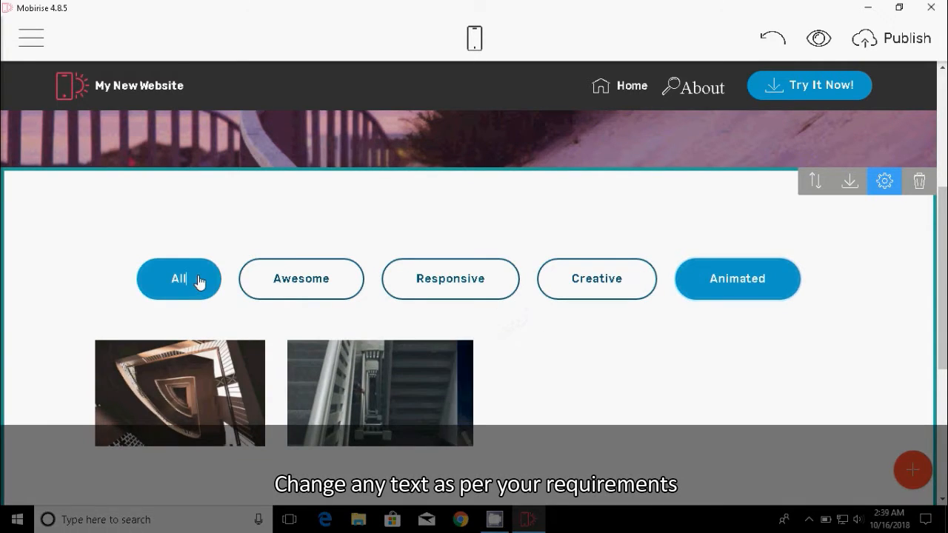
Change the text of the gallery's All filter button to "All Photos".
{"action": "left_click", "coordinate": [198, 282]}
{"action": "scroll", "coordinate": [235, 226], "scroll_direction": "down", "scroll_amount": 2}
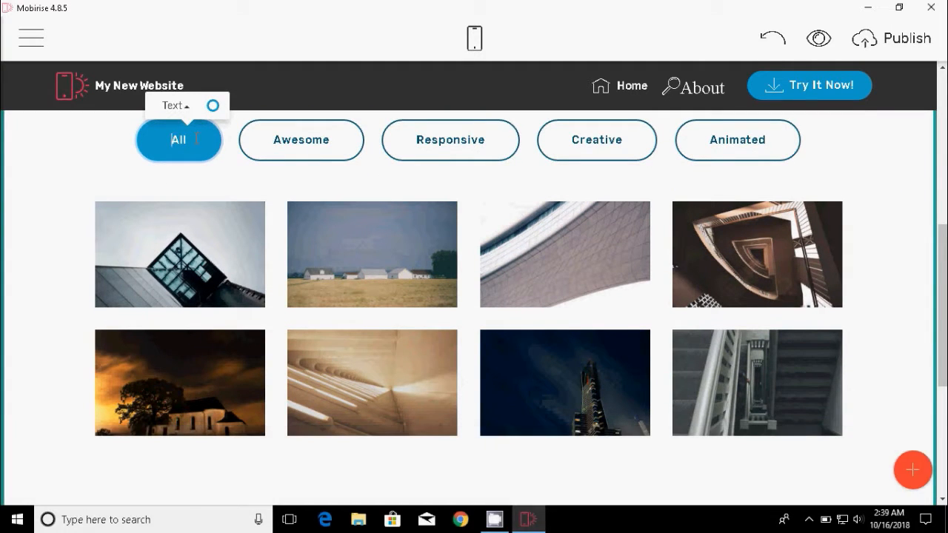
{"action": "type", "text": "t"}
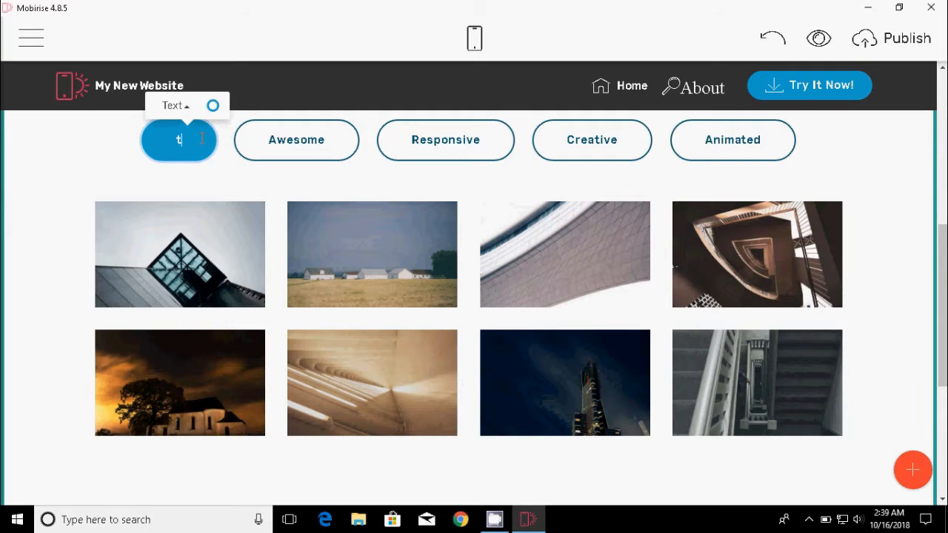
{"action": "key", "text": "BackSpace"}
{"action": "type", "text": "A"}
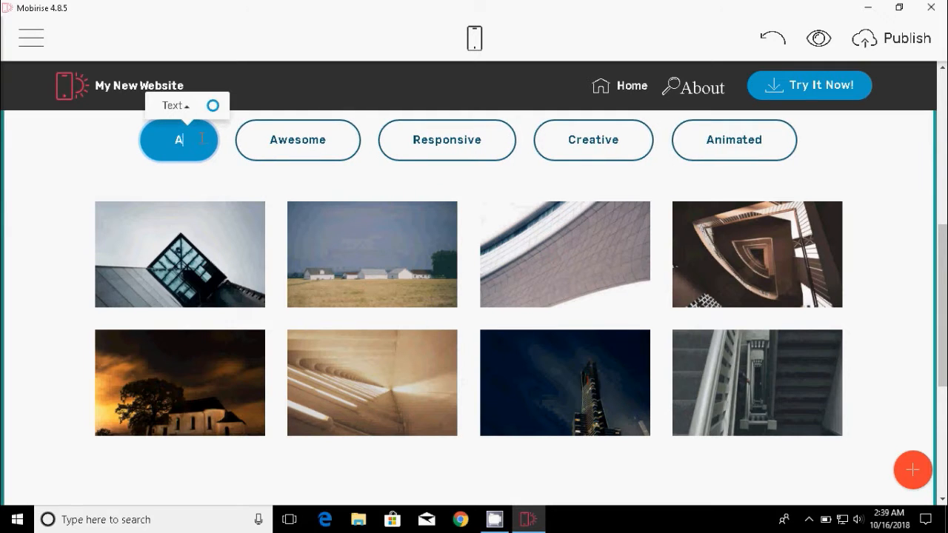
{"action": "type", "text": "ll Ph"}
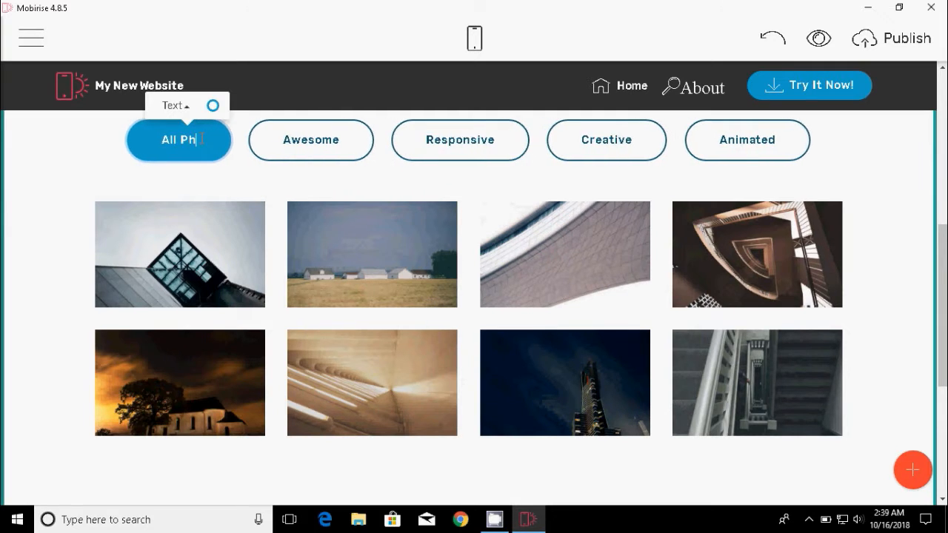
{"action": "type", "text": "otos"}
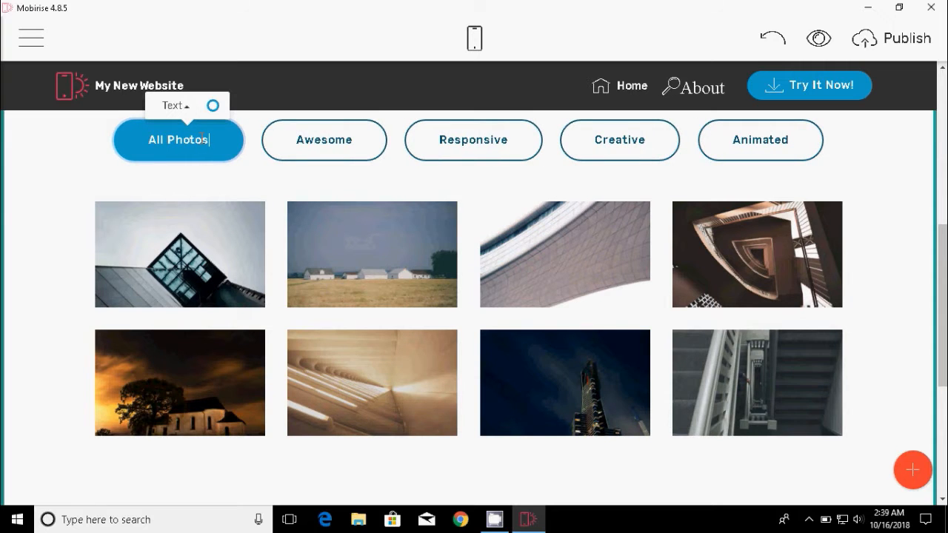
Try to edit the text of the gallery's Awesome filter button directly on the page.
{"action": "left_click", "coordinate": [306, 141]}
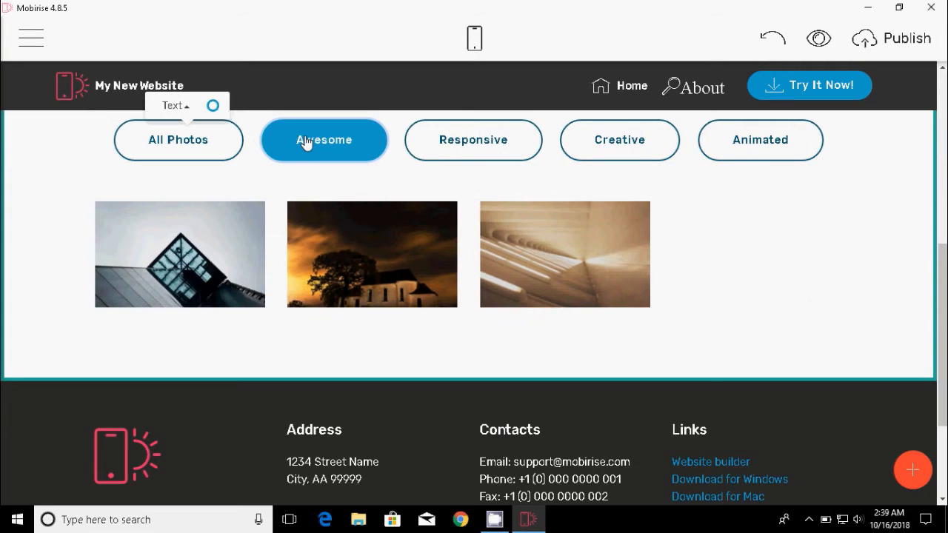
{"action": "right_click", "coordinate": [300, 143]}
{"action": "left_click", "coordinate": [295, 138]}
{"action": "scroll", "coordinate": [313, 162], "scroll_direction": "up", "scroll_amount": 1}
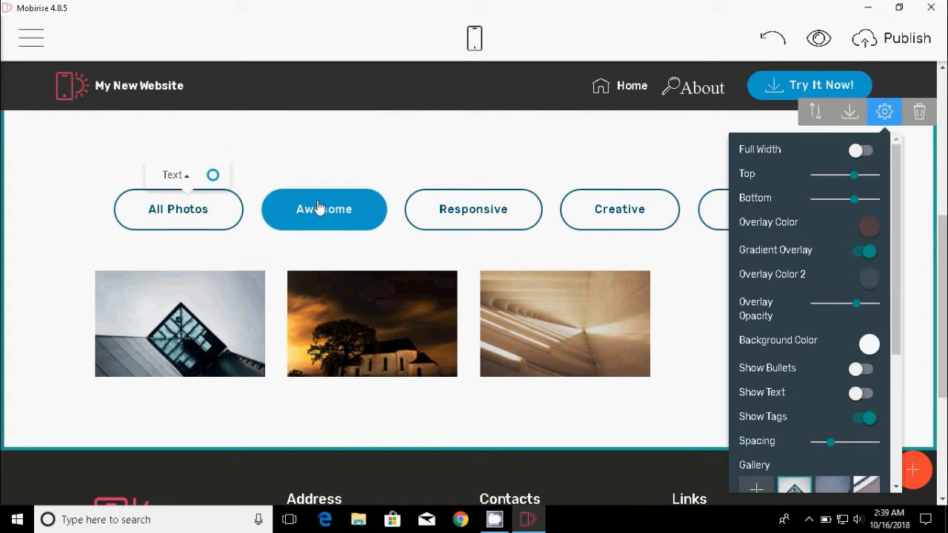
{"action": "left_click", "coordinate": [299, 215]}
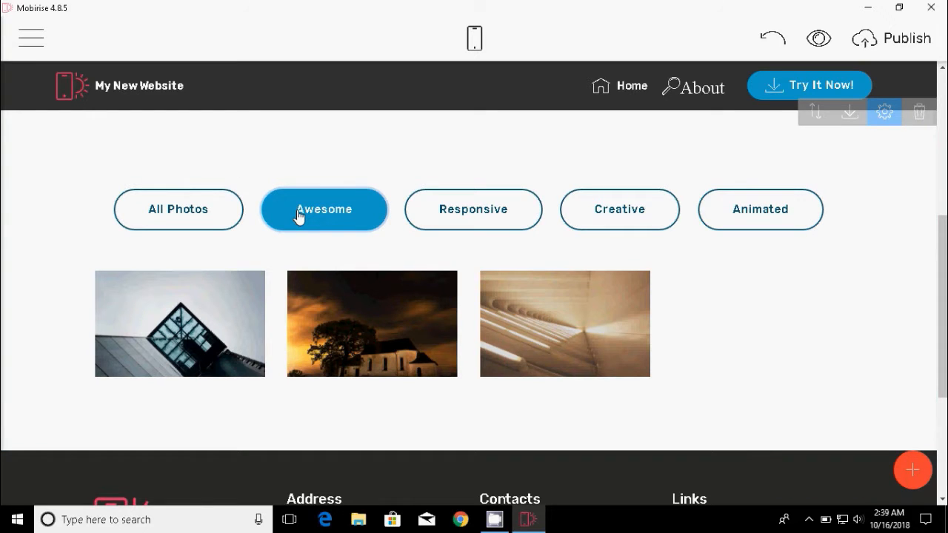
In the gallery block's settings, set the first image's tag to "Category 1".
{"action": "left_click", "coordinate": [881, 113]}
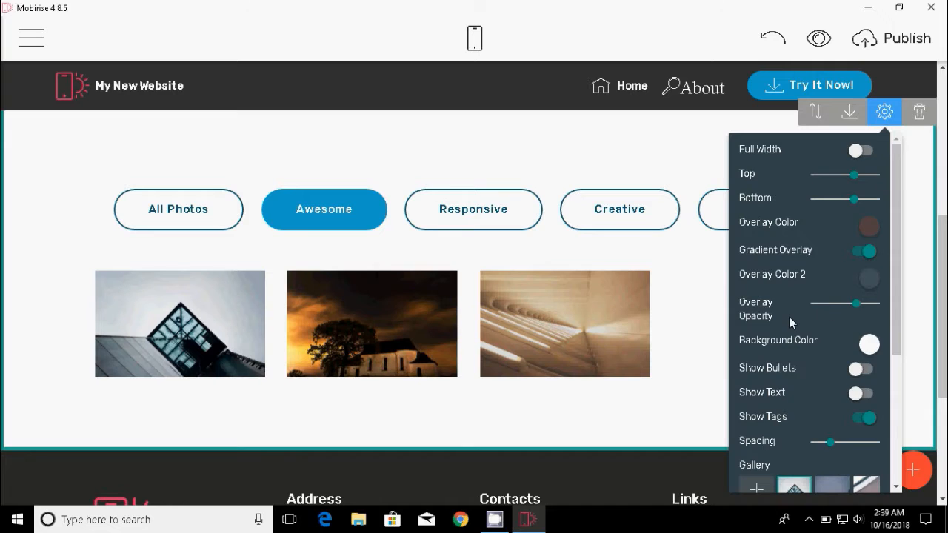
{"action": "scroll", "coordinate": [788, 316], "scroll_direction": "down", "scroll_amount": 5}
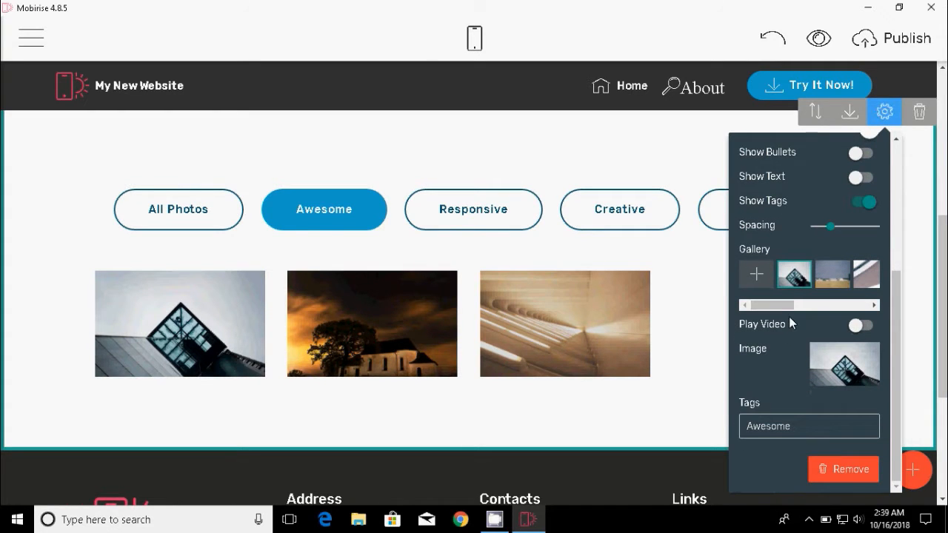
{"action": "left_click_drag", "start_coordinate": [799, 428], "coordinate": [672, 433]}
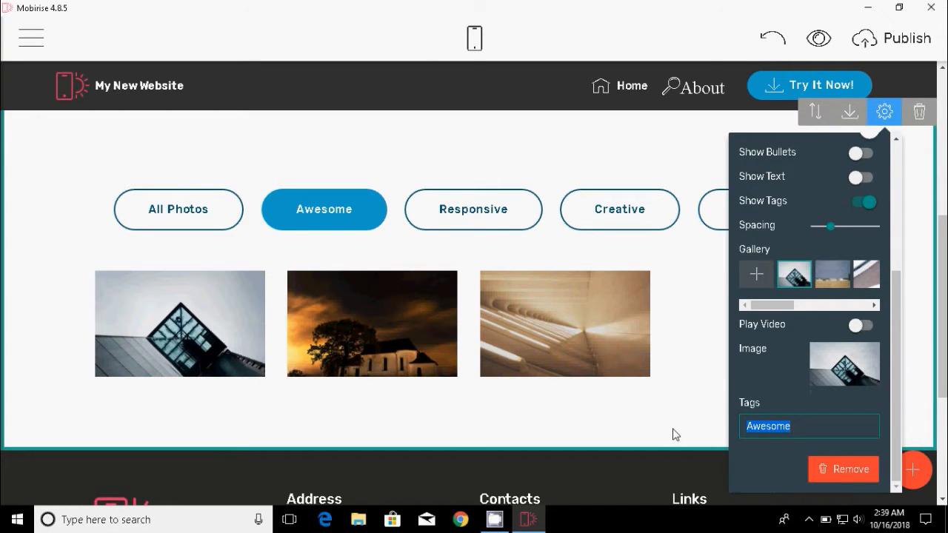
{"action": "type", "text": "Category 1"}
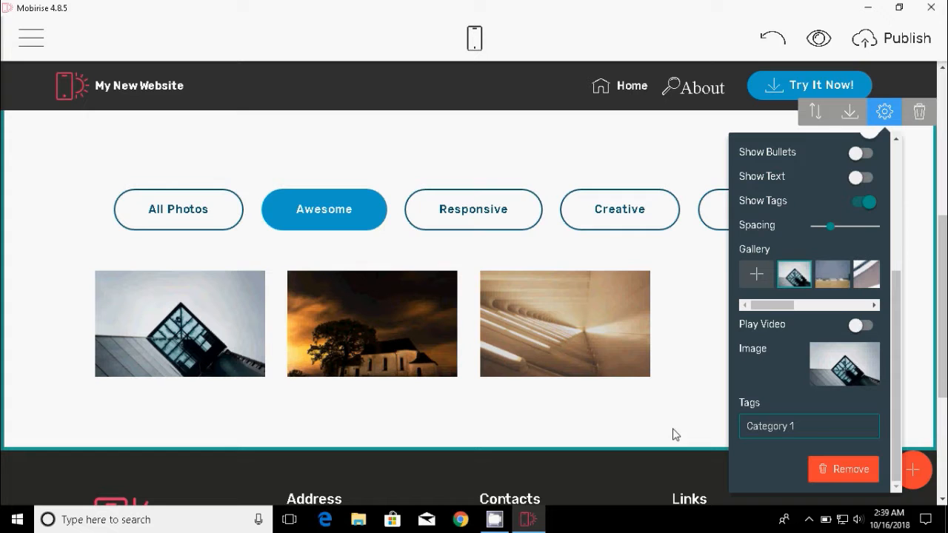
{"action": "left_click", "coordinate": [517, 222]}
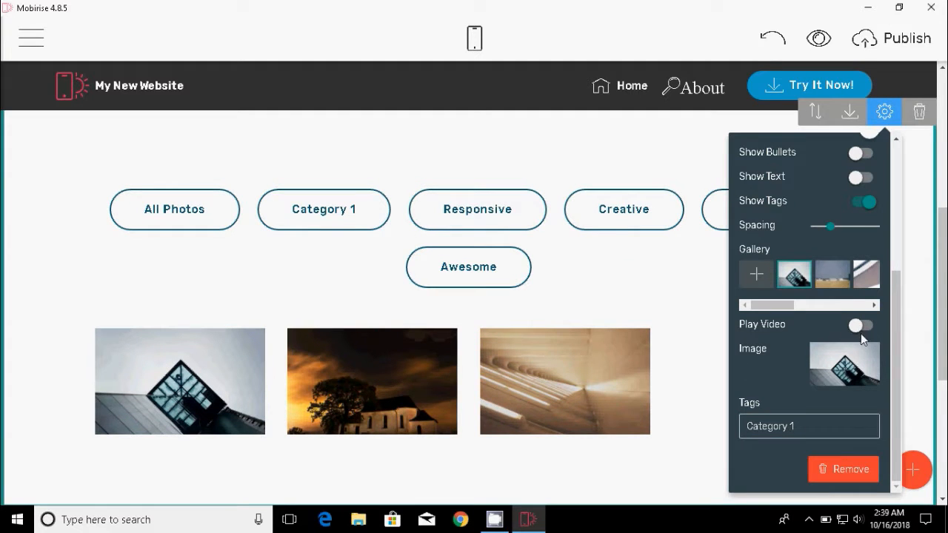
Check the tags of the second and third gallery images in the block's settings, then close the settings.
{"action": "left_click", "coordinate": [833, 279]}
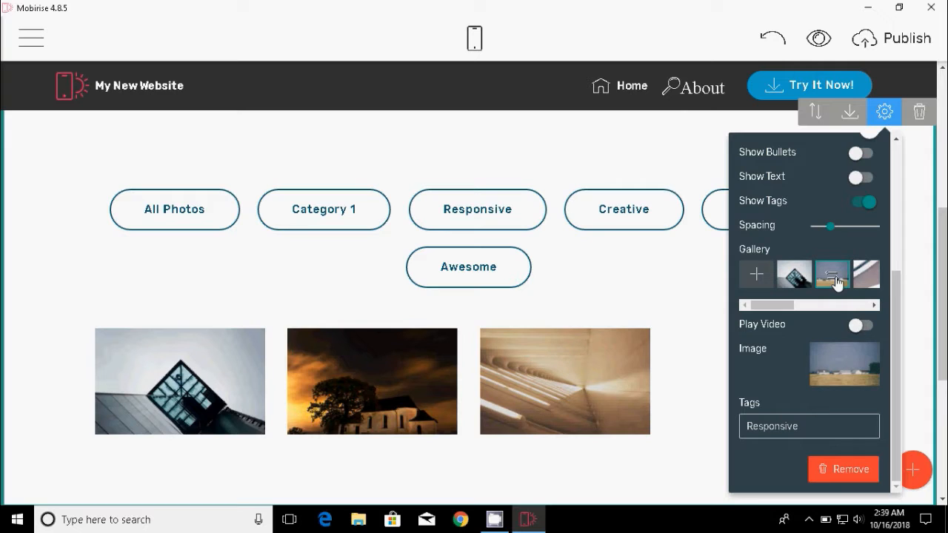
{"action": "left_click", "coordinate": [865, 281]}
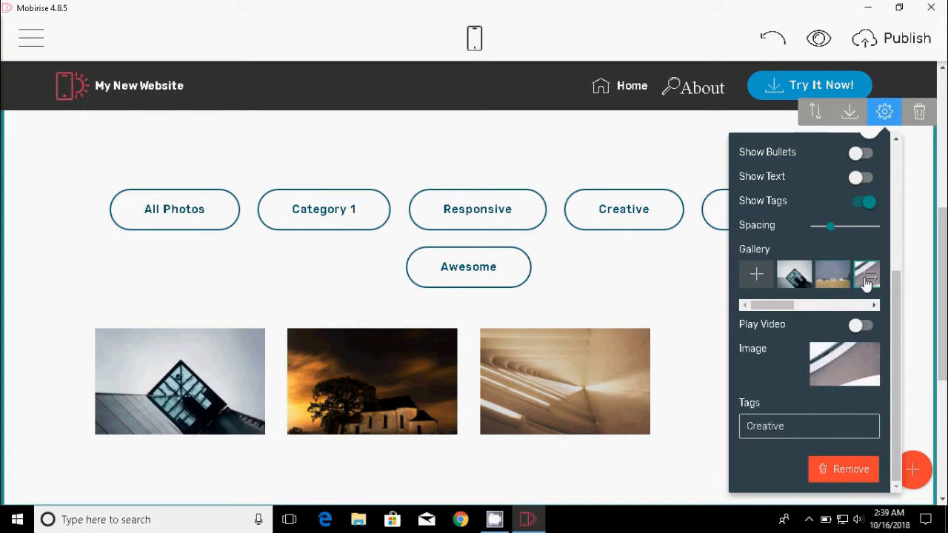
{"action": "left_click", "coordinate": [833, 280]}
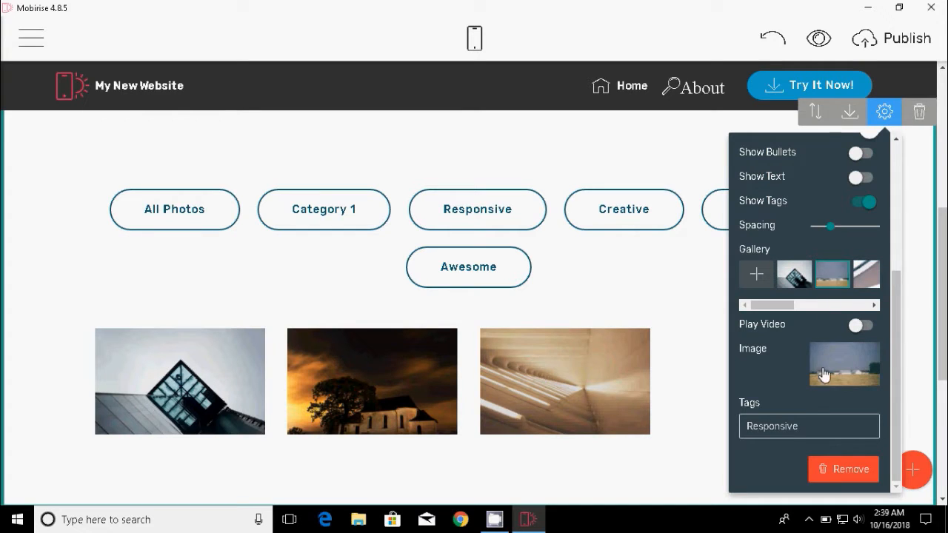
{"action": "left_click", "coordinate": [810, 428]}
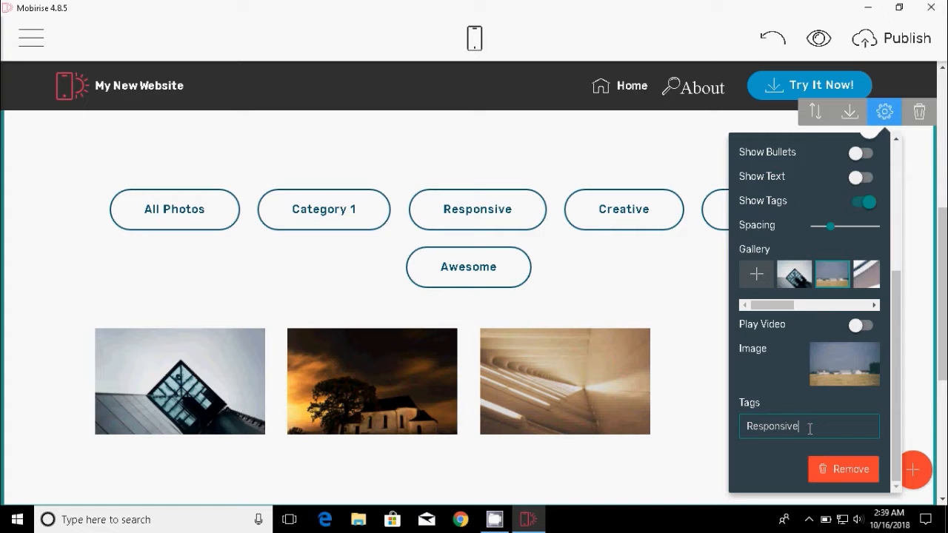
{"action": "scroll", "coordinate": [848, 365], "scroll_direction": "up", "scroll_amount": 1}
{"action": "scroll", "coordinate": [786, 366], "scroll_direction": "down", "scroll_amount": 1}
{"action": "left_click", "coordinate": [581, 172]}
Display the complete gallery with the All Photos filter.
{"action": "scroll", "coordinate": [535, 247], "scroll_direction": "down", "scroll_amount": 3}
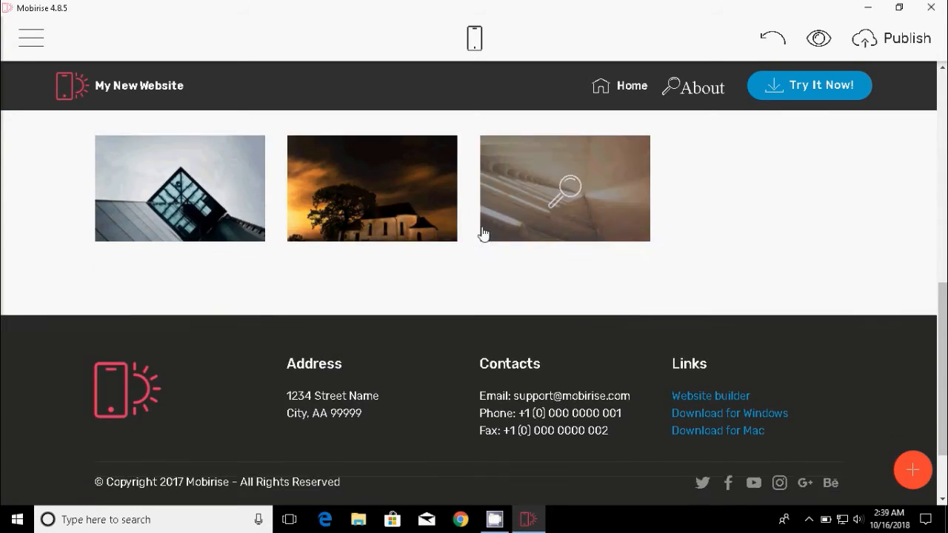
{"action": "scroll", "coordinate": [482, 234], "scroll_direction": "up", "scroll_amount": 4}
{"action": "left_click", "coordinate": [177, 264]}
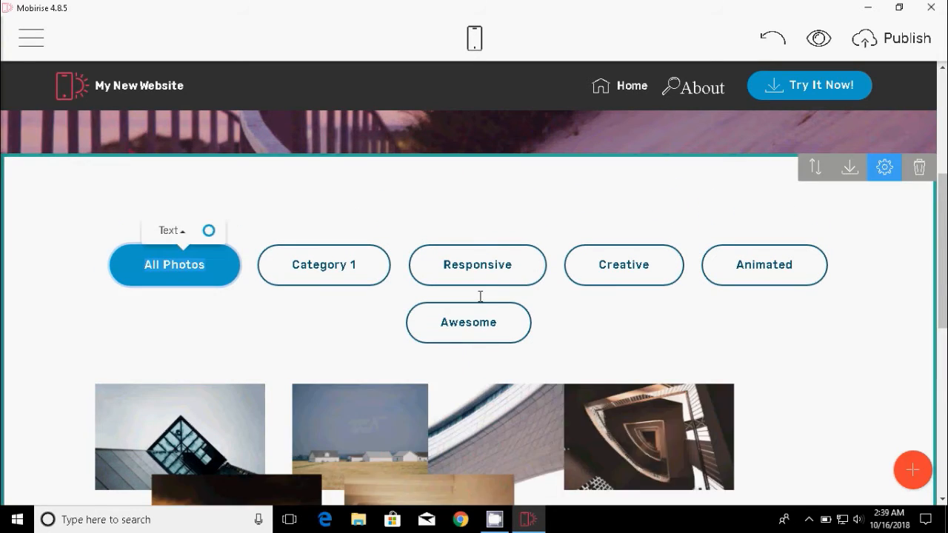
Remove the extra footer block with only the centred copyright line from the end of the page.
{"action": "scroll", "coordinate": [479, 298], "scroll_direction": "down", "scroll_amount": 8}
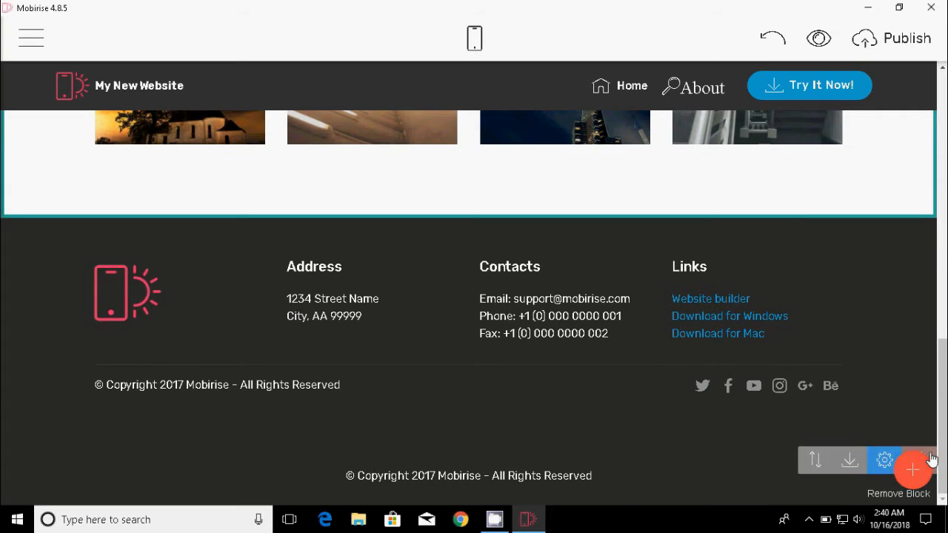
{"action": "left_click", "coordinate": [931, 459]}
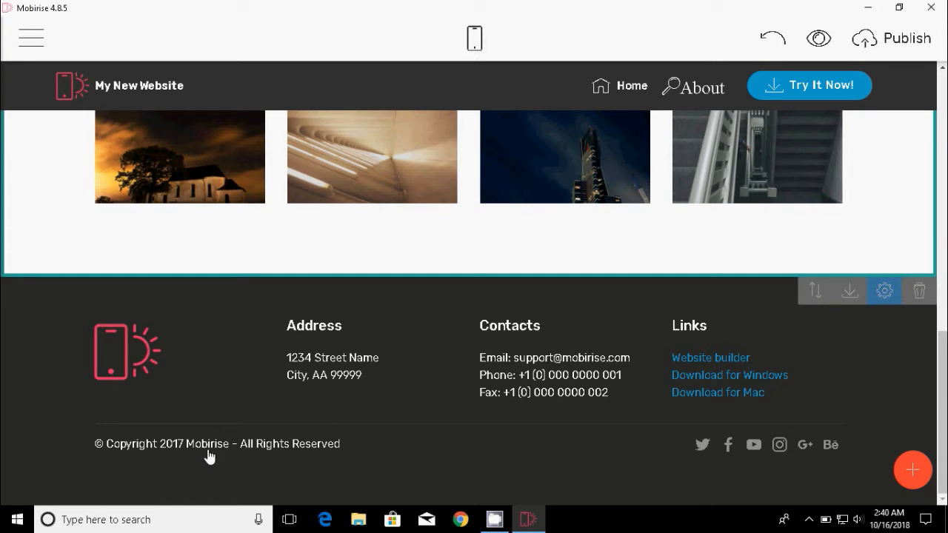
Replace "Mobirise" in the footer's copyright line with "My New Website".
{"action": "left_click_drag", "start_coordinate": [185, 444], "coordinate": [95, 444]}
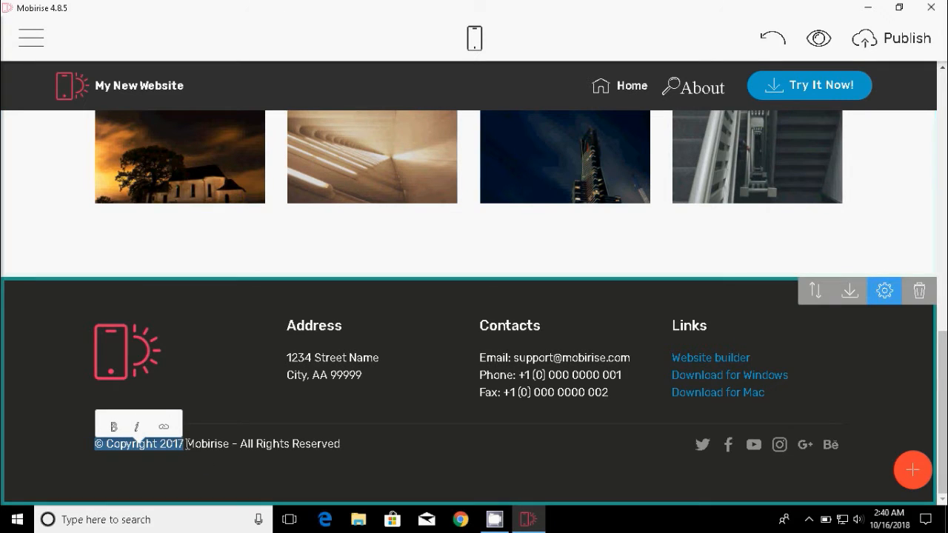
{"action": "left_click", "coordinate": [187, 444]}
{"action": "key", "text": "ctrl+shift+Right"}
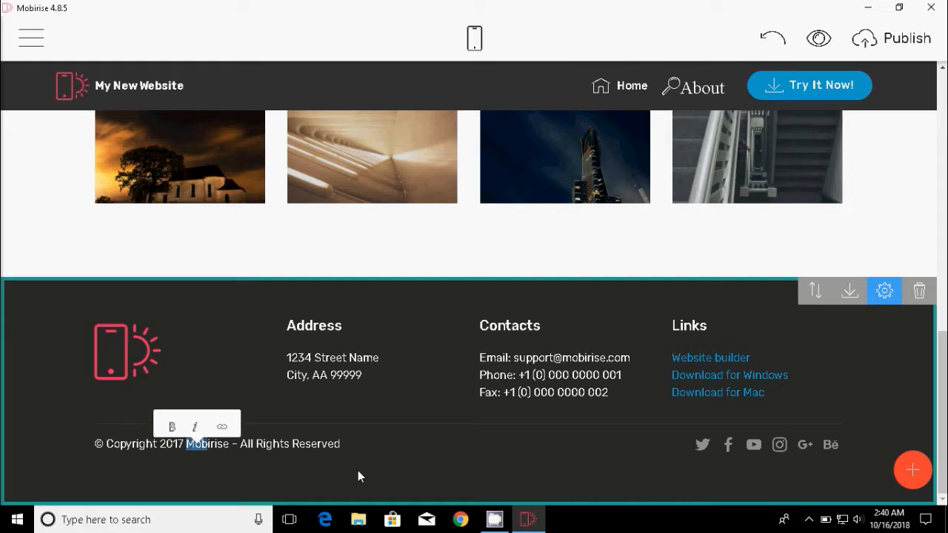
{"action": "type", "text": "My New"}
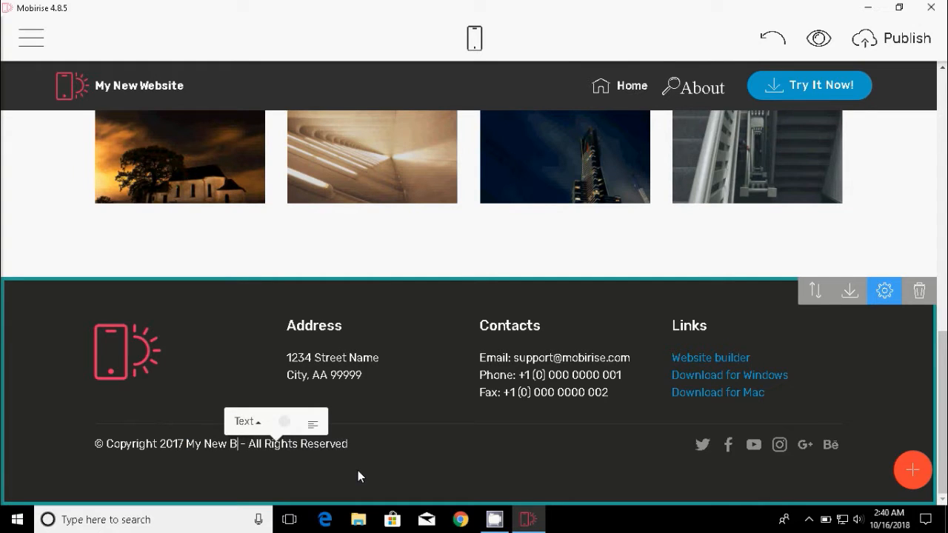
{"action": "type", "text": " Websit"}
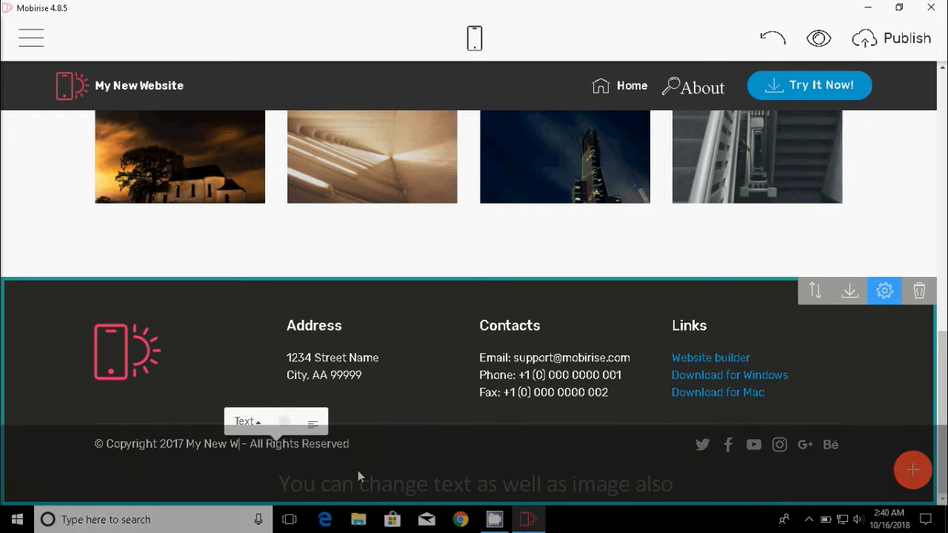
{"action": "type", "text": "e"}
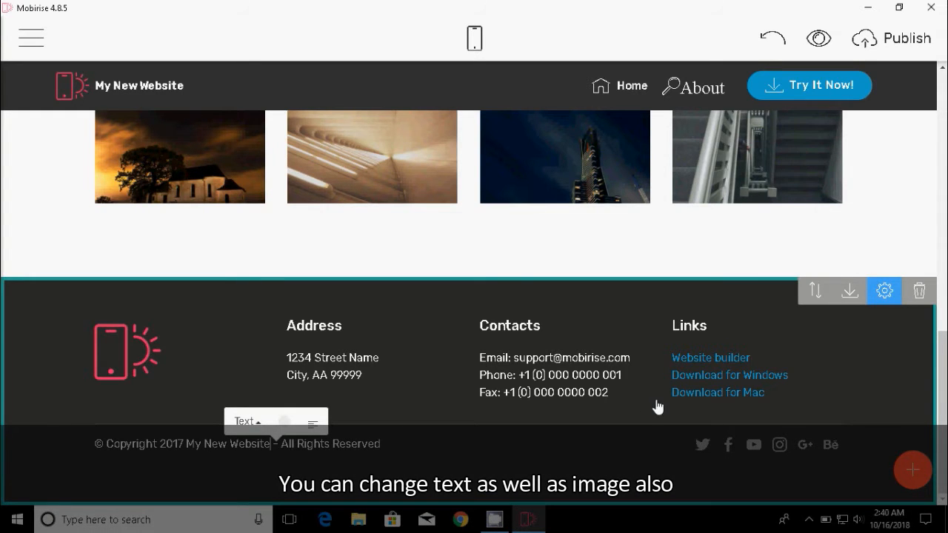
Replace the placeholder e-mail under the footer's Contacts heading with the site's contact e-mail address.
{"action": "left_click", "coordinate": [517, 361]}
{"action": "triple_click", "coordinate": [535, 359]}
{"action": "left_click", "coordinate": [555, 358]}
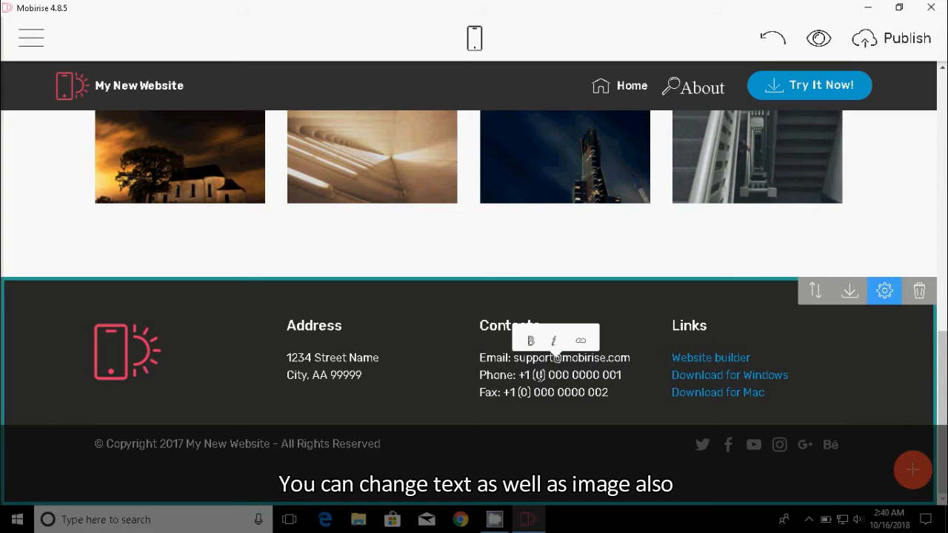
{"action": "left_click_drag", "start_coordinate": [513, 358], "coordinate": [631, 359]}
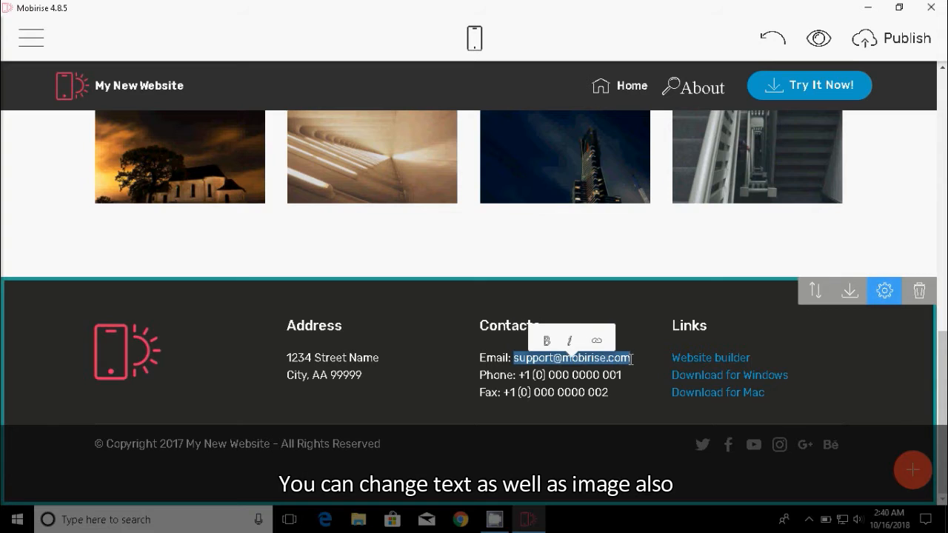
{"action": "type", "text": "info@y"}
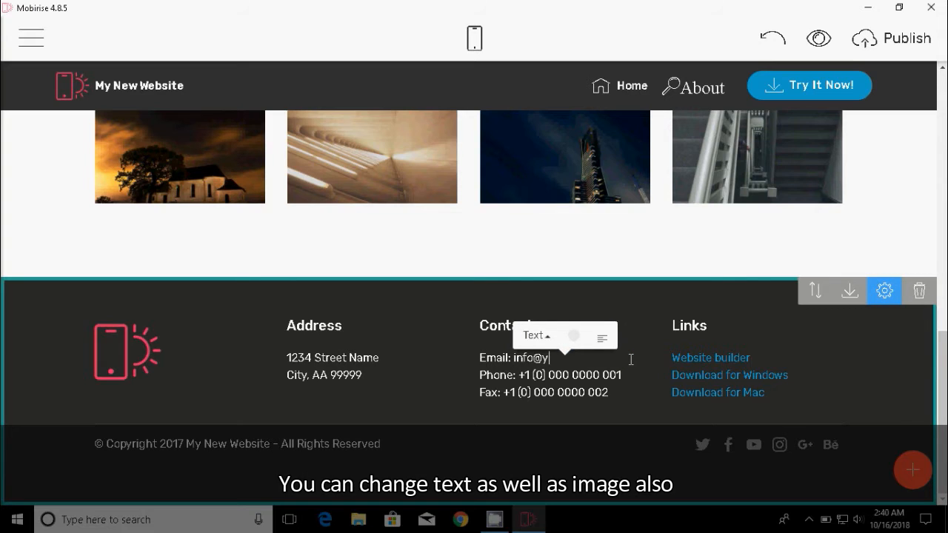
{"action": "type", "text": "ourdomain.com"}
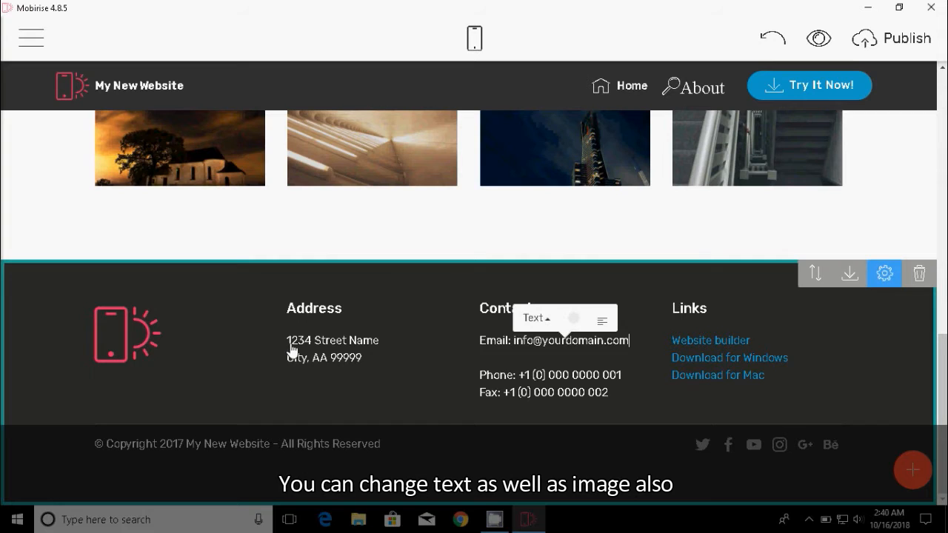
Replace the street line under the footer's Address heading with "address line 1".
{"action": "left_click_drag", "start_coordinate": [287, 342], "coordinate": [381, 340]}
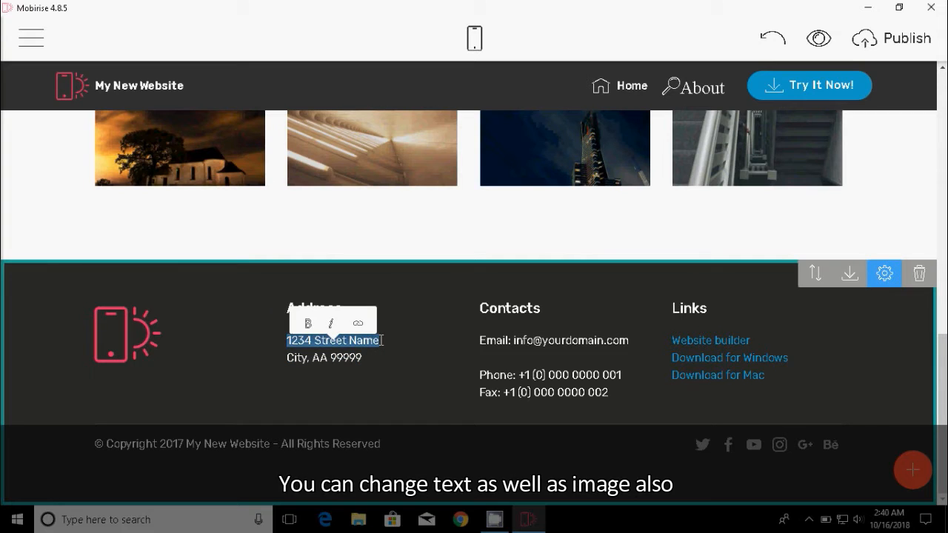
{"action": "type", "text": "address line"}
{"action": "key", "text": "BackSpace"}
{"action": "type", "text": "1"}
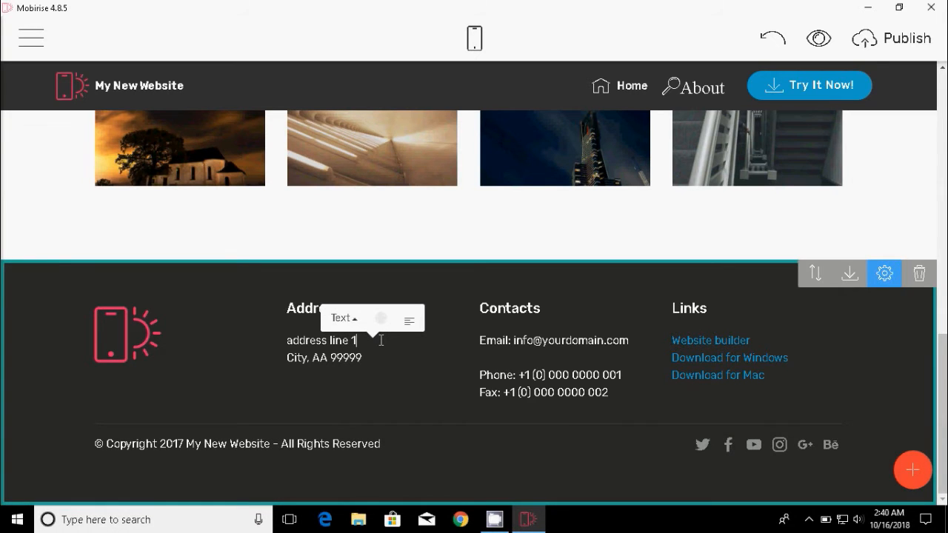
Replace the city and postal code line in the footer's Address column with "address line 2".
{"action": "key", "text": "shift+Right"}
{"action": "key", "text": "shift+Right"}
{"action": "key", "text": "shift+Right"}
{"action": "key", "text": "Down"}
{"action": "key", "text": "shift+Right"}
{"action": "key", "text": "shift+Left"}
{"action": "key", "text": "shift+Left"}
{"action": "key", "text": "shift+Left"}
{"action": "key", "text": "shift+Left"}
{"action": "key", "text": "shift+Left"}
{"action": "key", "text": "shift+Left"}
{"action": "key", "text": "shift+Left"}
{"action": "key", "text": "shift+Left"}
{"action": "key", "text": "shift+Left"}
{"action": "key", "text": "shift+Left"}
{"action": "key", "text": "shift+Left"}
{"action": "key", "text": "shift+Left"}
{"action": "key", "text": "shift+Left"}
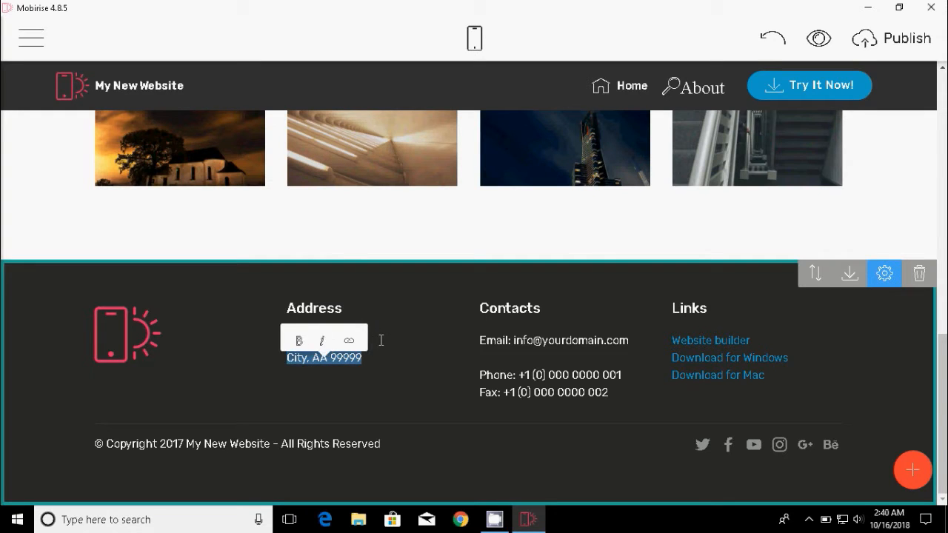
{"action": "type", "text": "address line 2"}
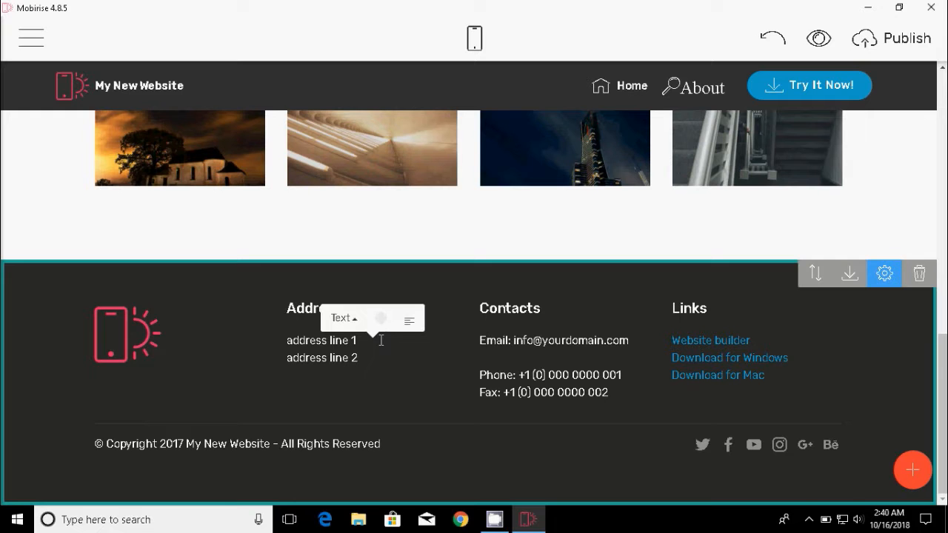
Preview the website in the browser, look through the page from header to footer, and close the preview.
{"action": "scroll", "coordinate": [580, 405], "scroll_direction": "up", "scroll_amount": 8}
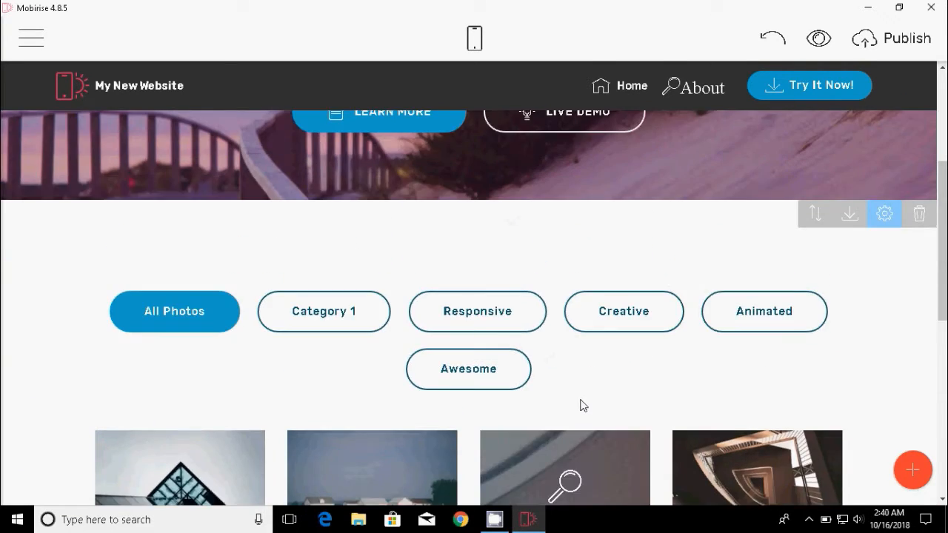
{"action": "scroll", "coordinate": [580, 405], "scroll_direction": "up", "scroll_amount": 3}
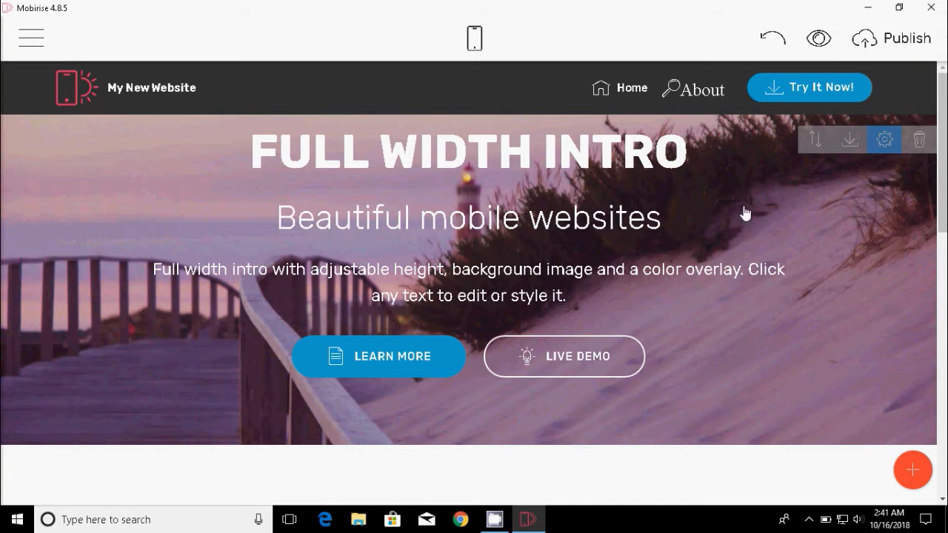
{"action": "left_click", "coordinate": [827, 44]}
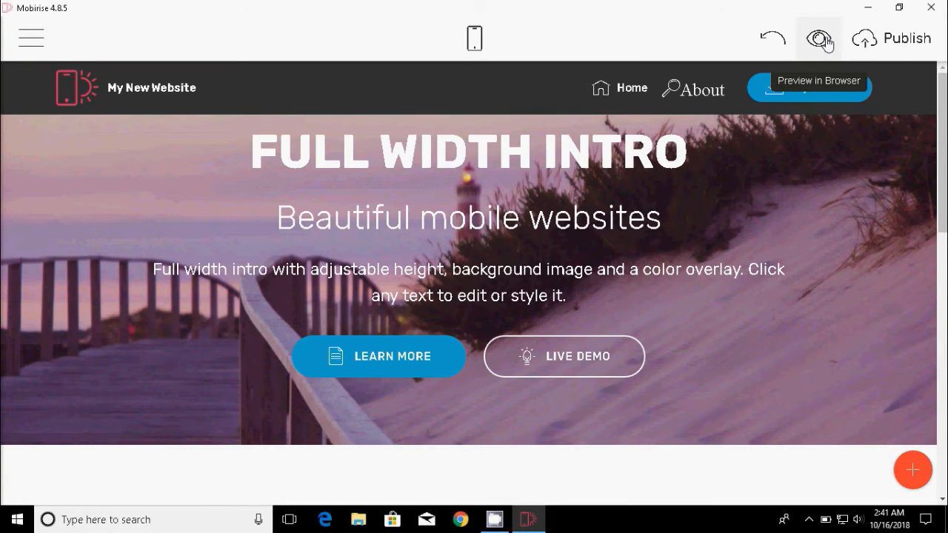
{"action": "left_click", "coordinate": [827, 44]}
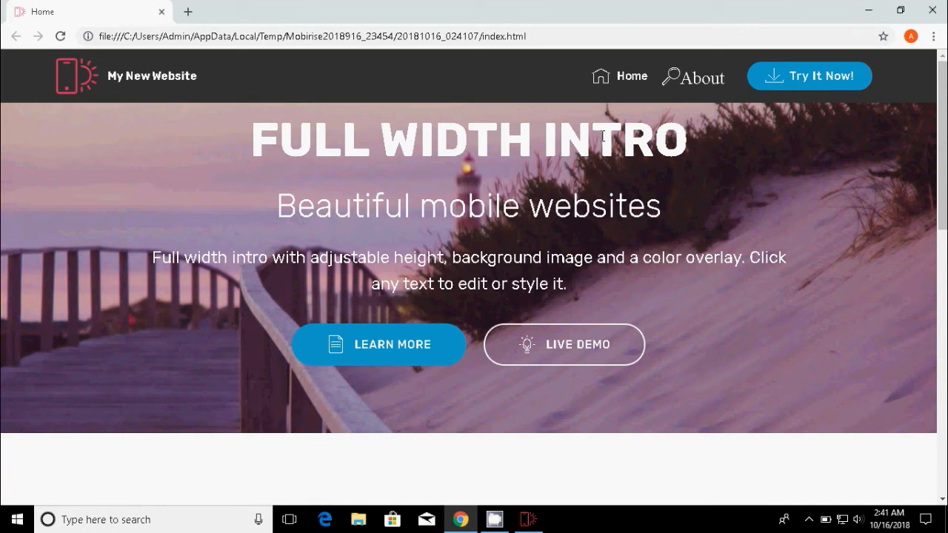
{"action": "scroll", "coordinate": [926, 193], "scroll_direction": "down", "scroll_amount": 1}
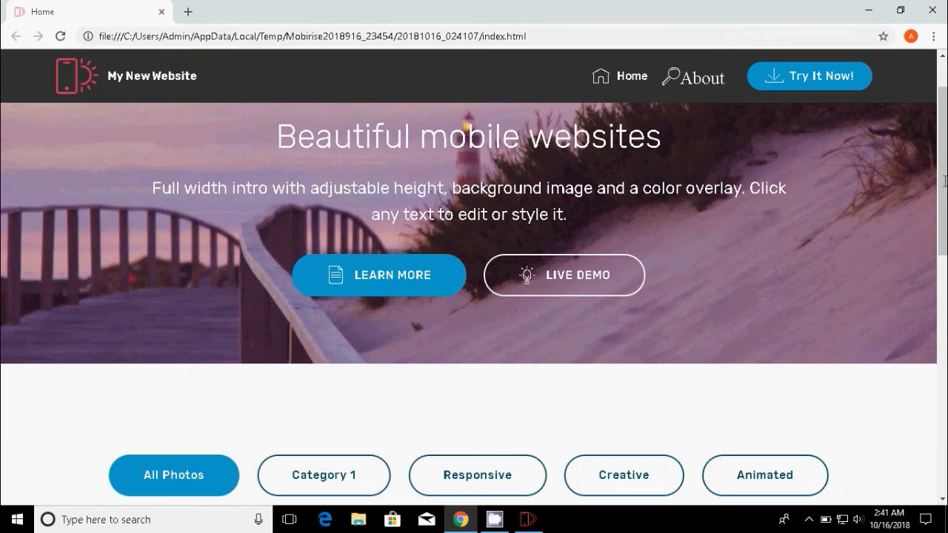
{"action": "scroll", "coordinate": [944, 180], "scroll_direction": "down", "scroll_amount": 5}
{"action": "scroll", "coordinate": [944, 181], "scroll_direction": "down", "scroll_amount": 3}
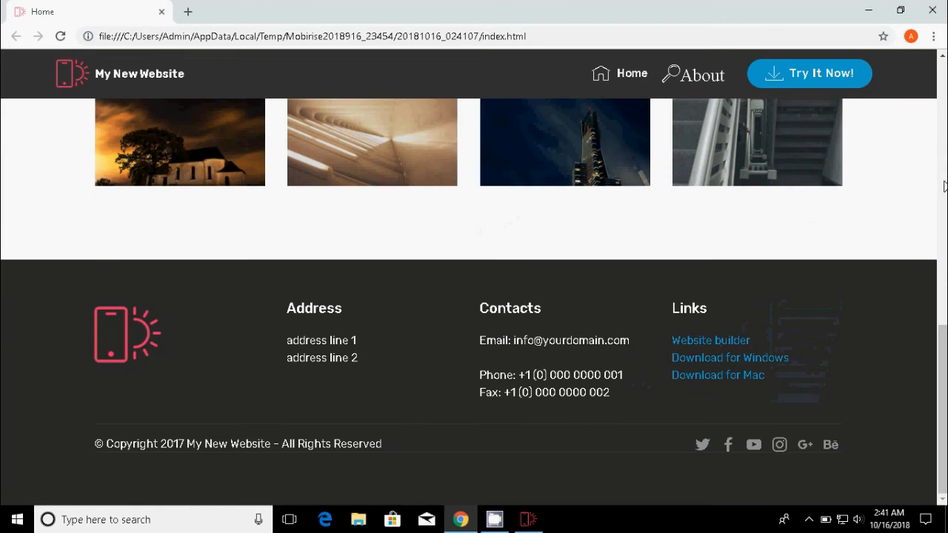
{"action": "scroll", "coordinate": [944, 183], "scroll_direction": "up", "scroll_amount": 8}
{"action": "scroll", "coordinate": [944, 185], "scroll_direction": "up", "scroll_amount": 2}
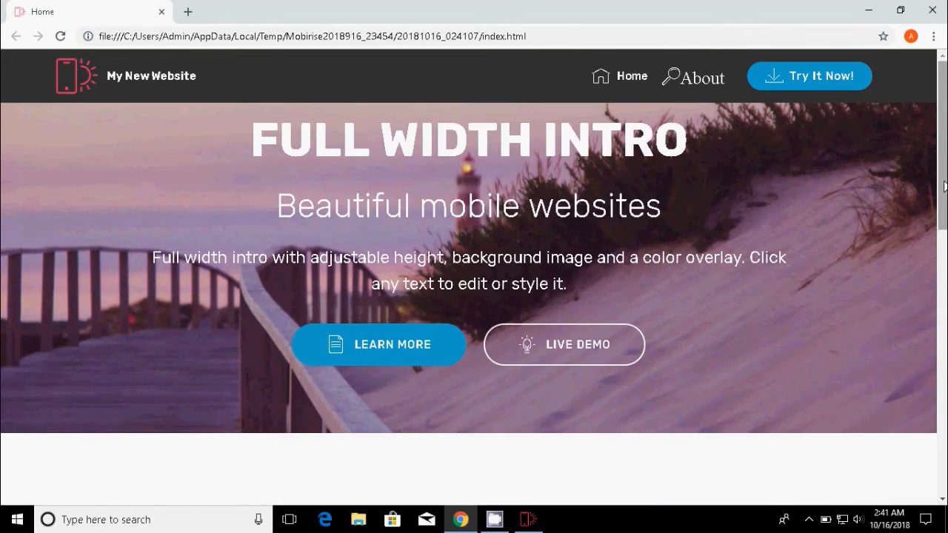
{"action": "left_click", "coordinate": [931, 7]}
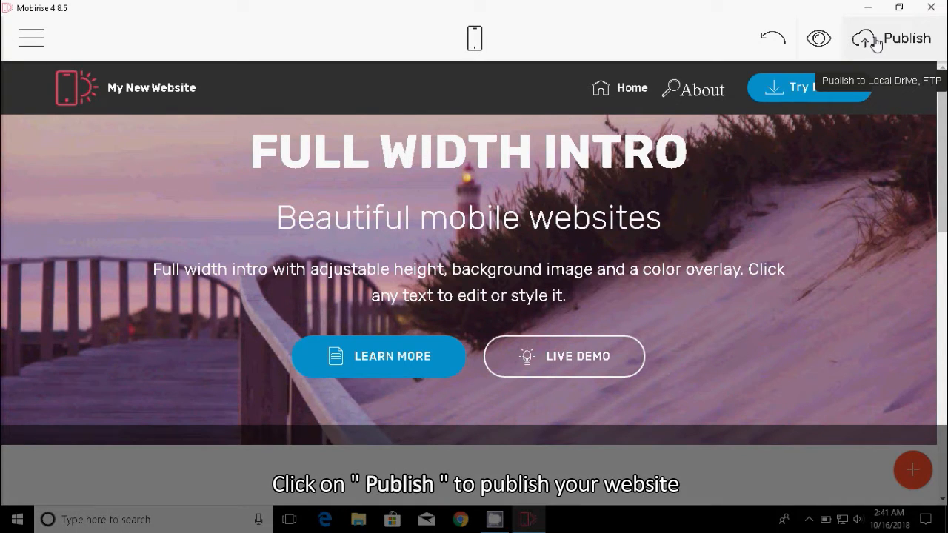
Start publishing to a local drive folder and create a new folder named "publish" on the Desktop for it.
{"action": "left_click", "coordinate": [875, 45]}
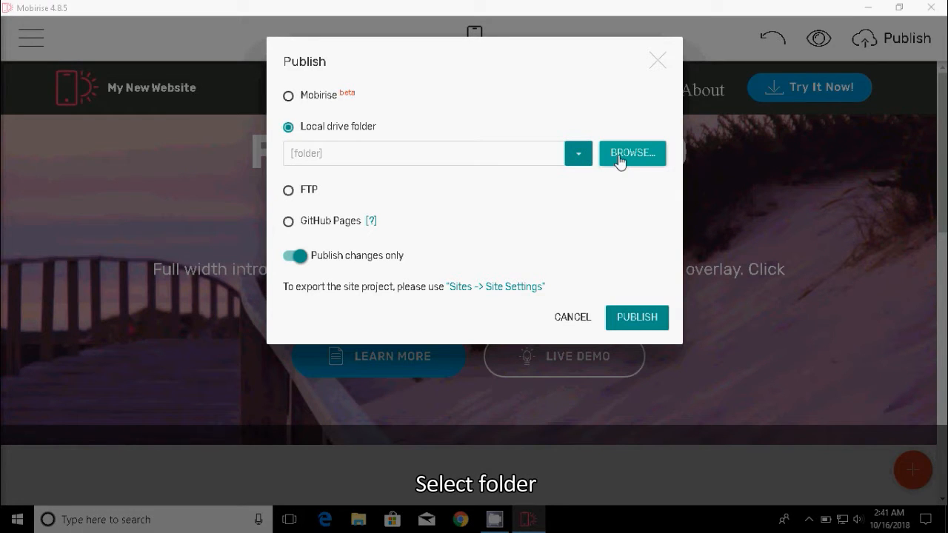
{"action": "left_click", "coordinate": [621, 163]}
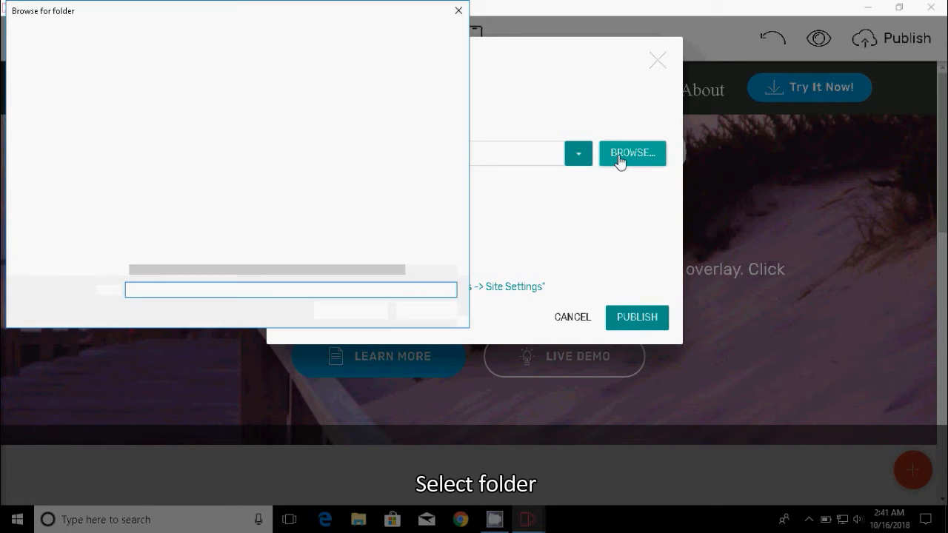
{"action": "left_click", "coordinate": [44, 142]}
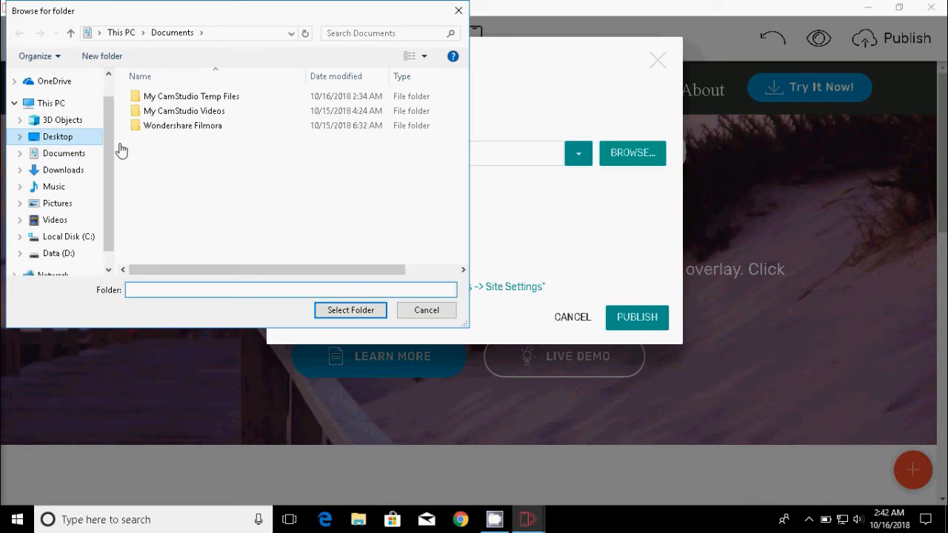
{"action": "left_click", "coordinate": [173, 291]}
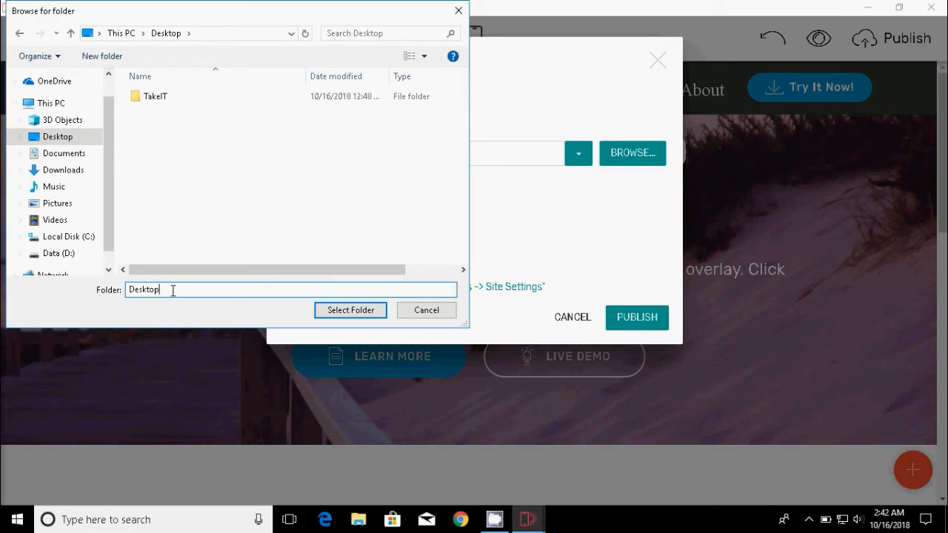
{"action": "left_click_drag", "start_coordinate": [173, 290], "coordinate": [81, 279]}
{"action": "left_click", "coordinate": [216, 174]}
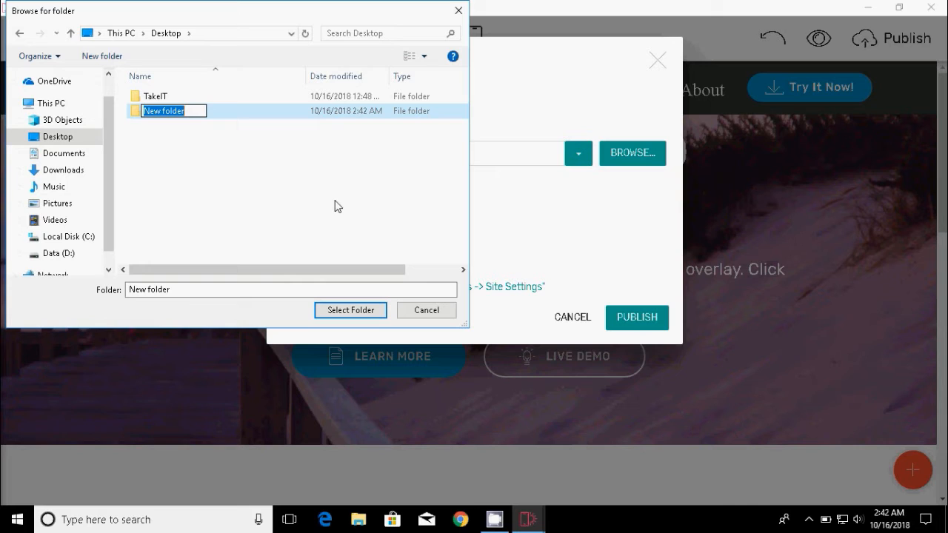
{"action": "type", "text": "publis"}
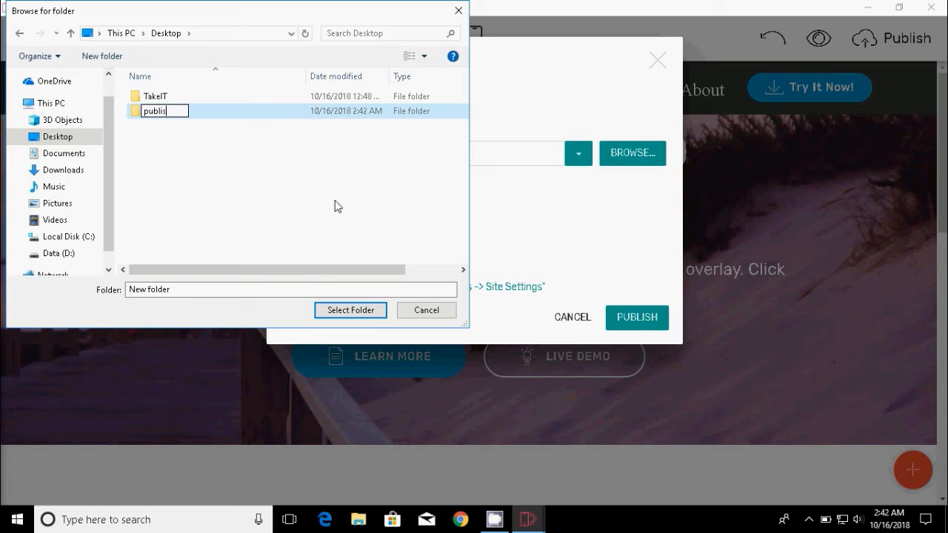
{"action": "type", "text": "h"}
{"action": "left_click", "coordinate": [190, 114]}
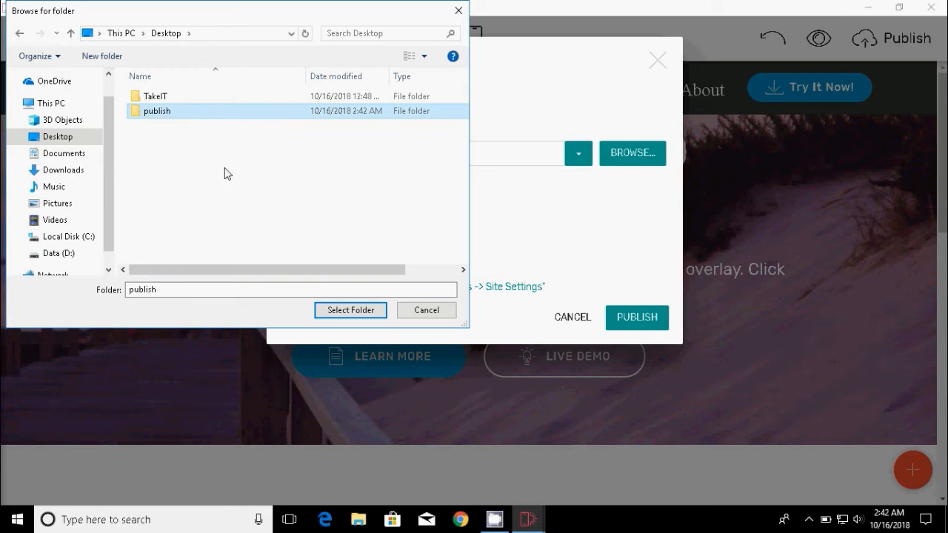
Publish the website into the Desktop's publish folder and close the browser window showing the published page.
{"action": "left_click", "coordinate": [337, 310]}
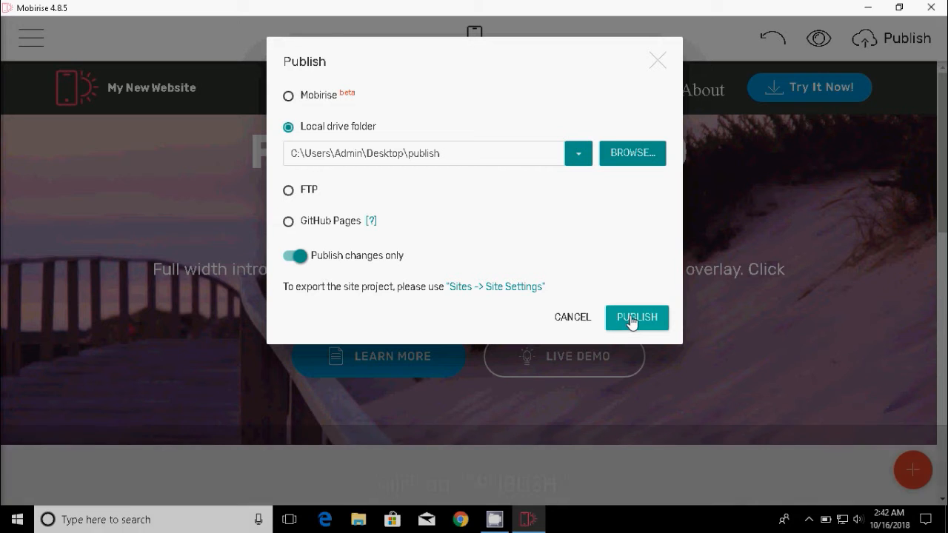
{"action": "left_click", "coordinate": [631, 320]}
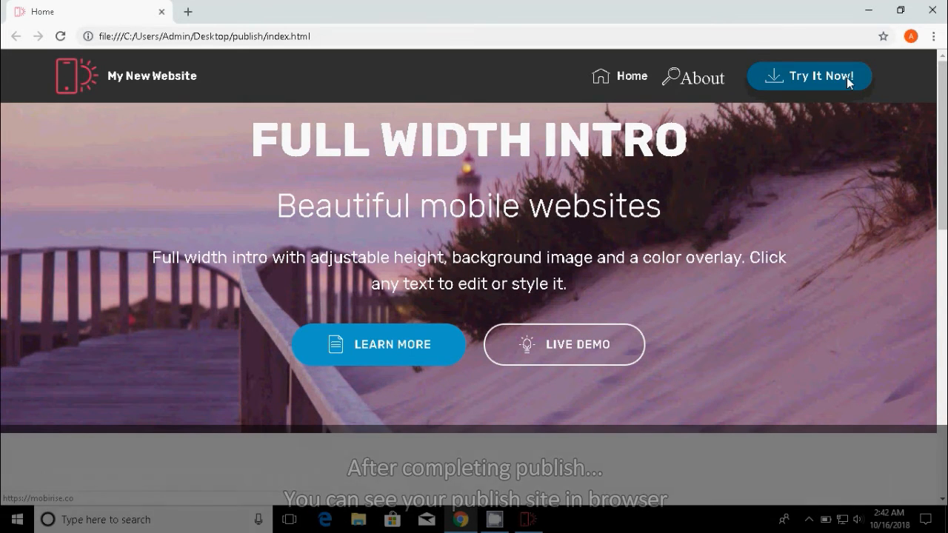
{"action": "left_click", "coordinate": [931, 11]}
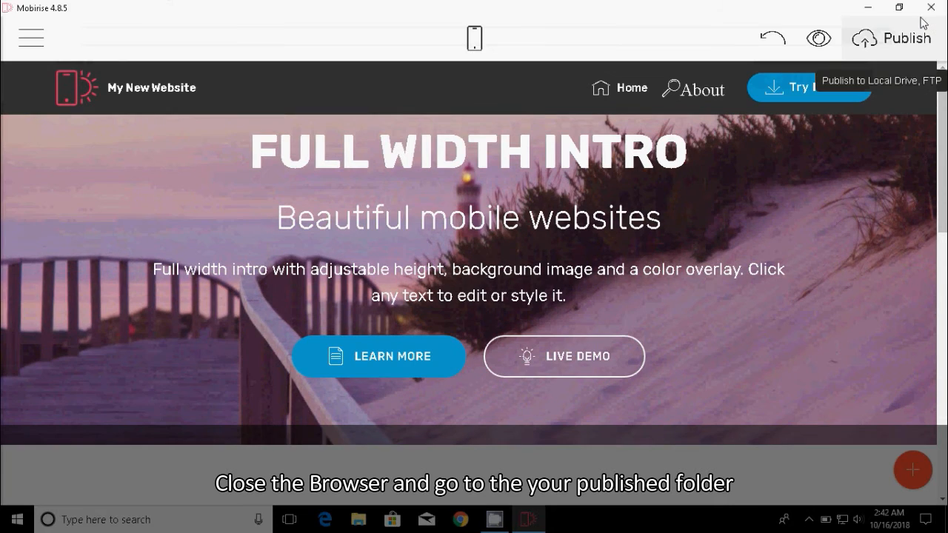
Minimize the website builder, refresh the desktop and open the publish folder to view the site files.
{"action": "left_click", "coordinate": [870, 9]}
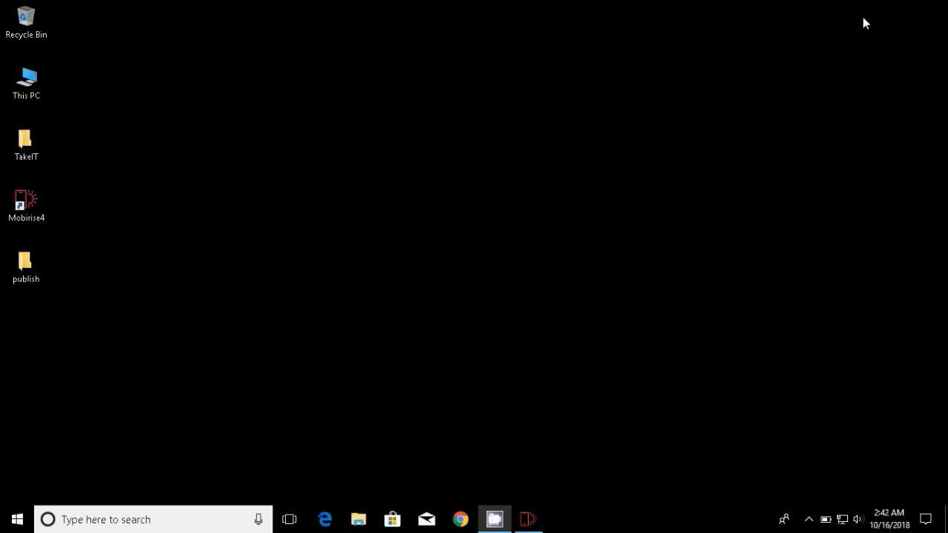
{"action": "right_click", "coordinate": [122, 255]}
{"action": "left_click", "coordinate": [128, 297]}
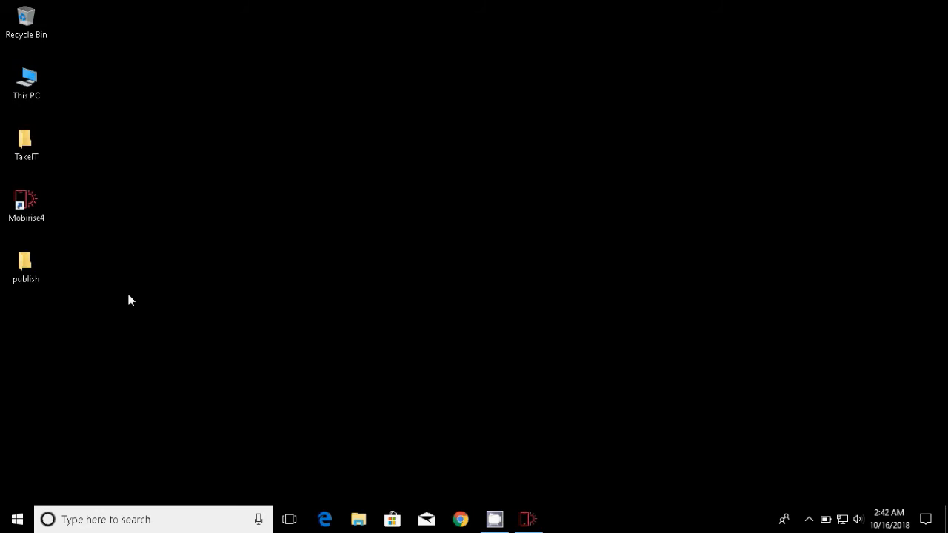
{"action": "left_click", "coordinate": [36, 263]}
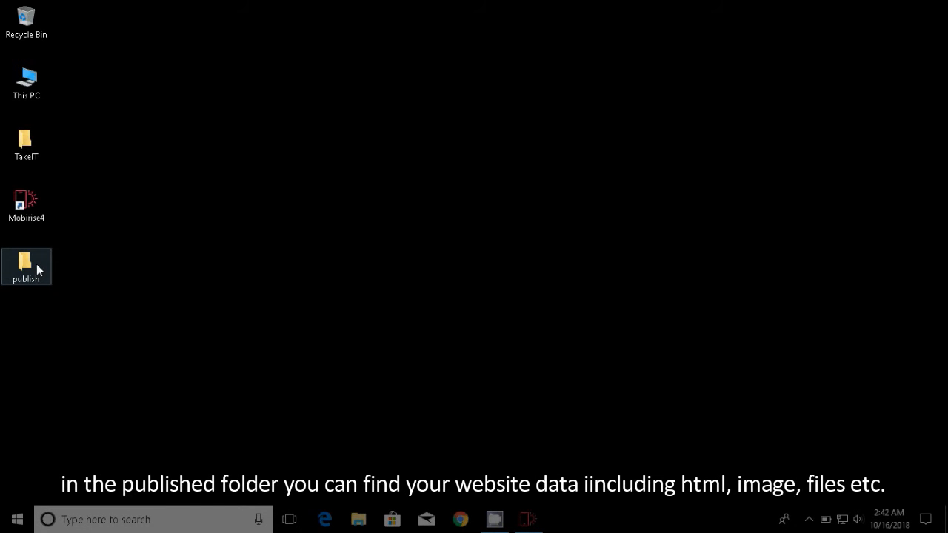
{"action": "double_click", "coordinate": [36, 264]}
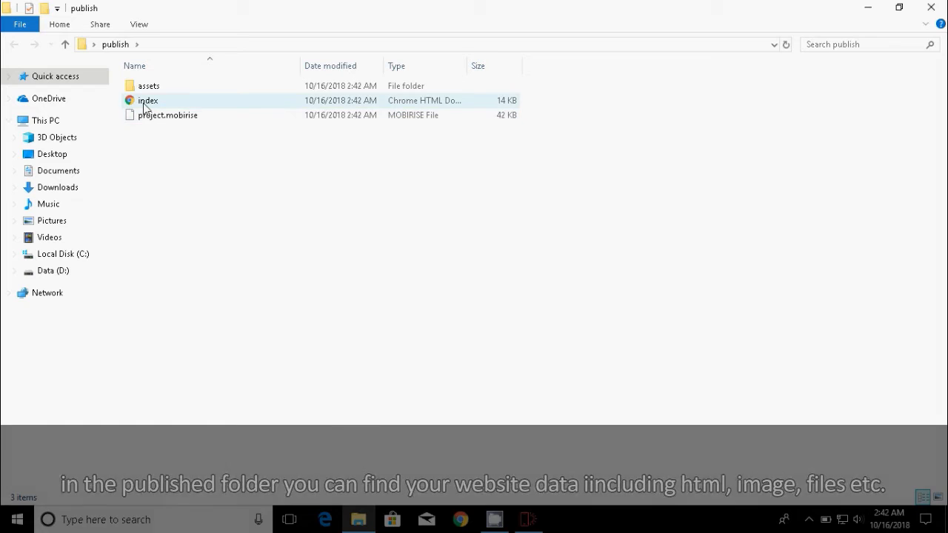
Open the index file from the publish folder in the browser, look through the whole page, and close the browser.
{"action": "left_click", "coordinate": [145, 103]}
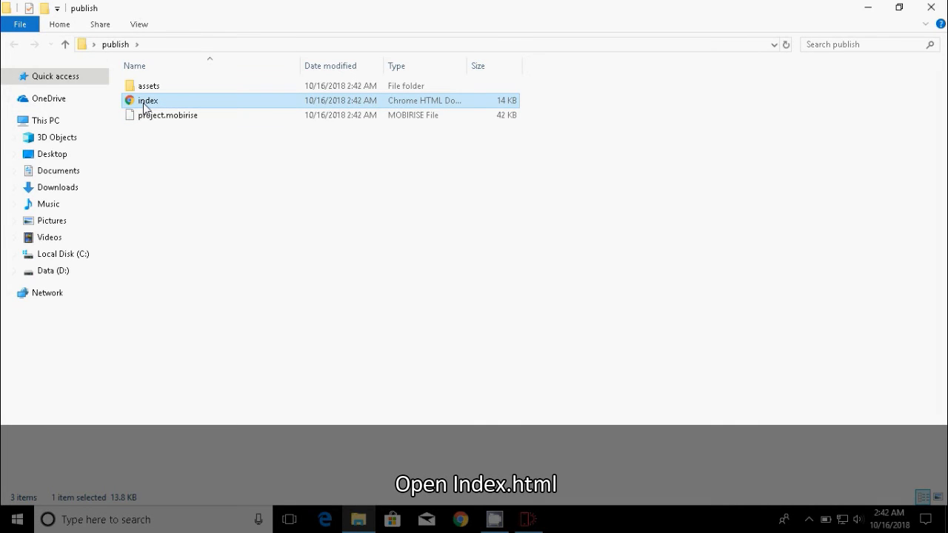
{"action": "double_click", "coordinate": [146, 104]}
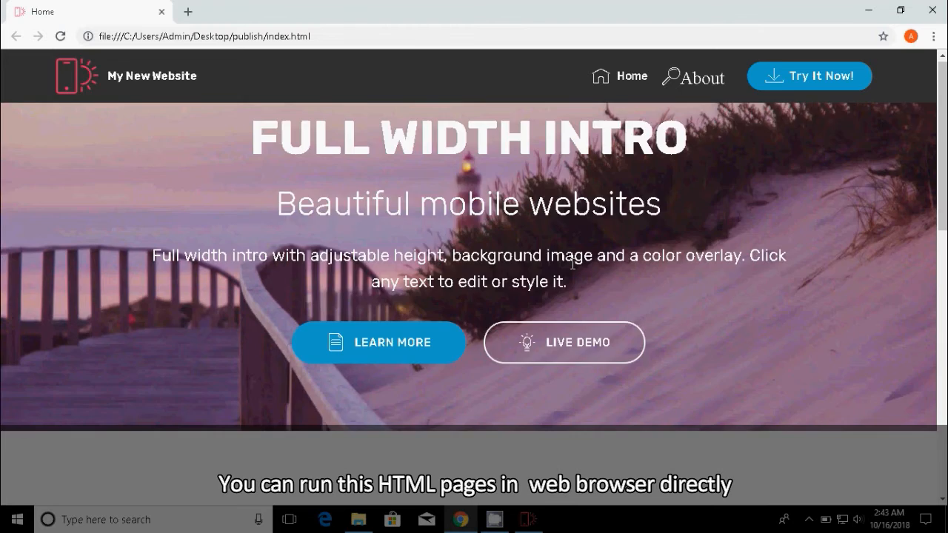
{"action": "scroll", "coordinate": [571, 262], "scroll_direction": "down", "scroll_amount": 7}
{"action": "scroll", "coordinate": [571, 263], "scroll_direction": "down", "scroll_amount": 3}
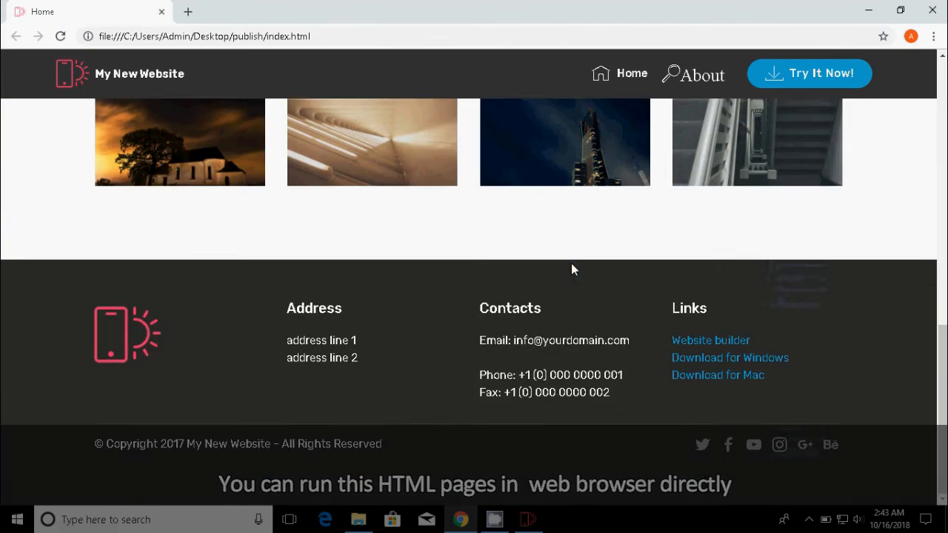
{"action": "scroll", "coordinate": [570, 263], "scroll_direction": "up", "scroll_amount": 10}
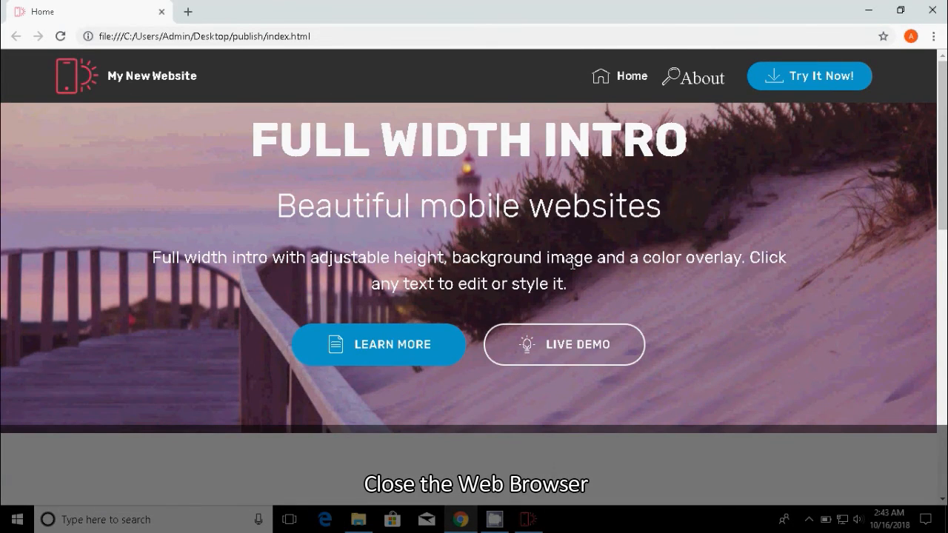
{"action": "left_click", "coordinate": [932, 10]}
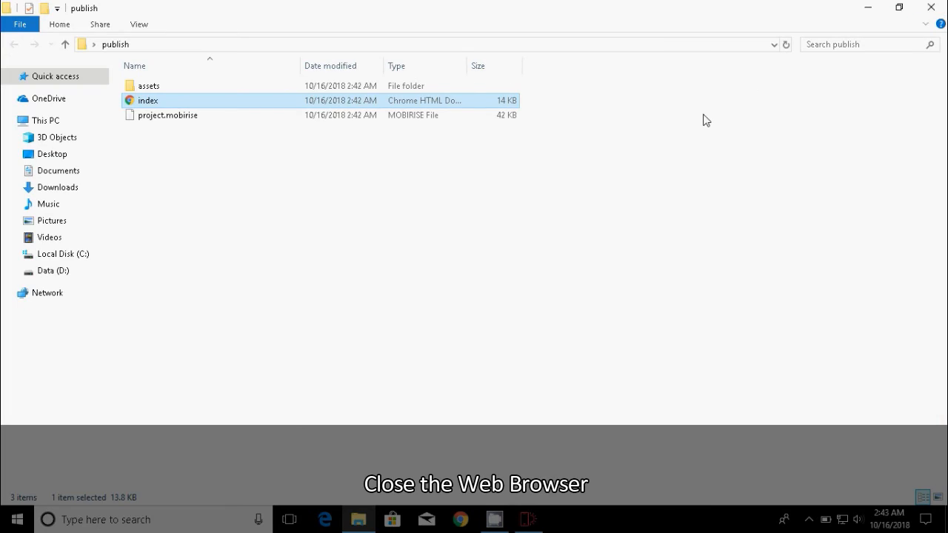
Close the publish folder window, refresh the desktop and switch back to the Mobirise window.
{"action": "left_click", "coordinate": [923, 17]}
{"action": "right_click", "coordinate": [387, 188]}
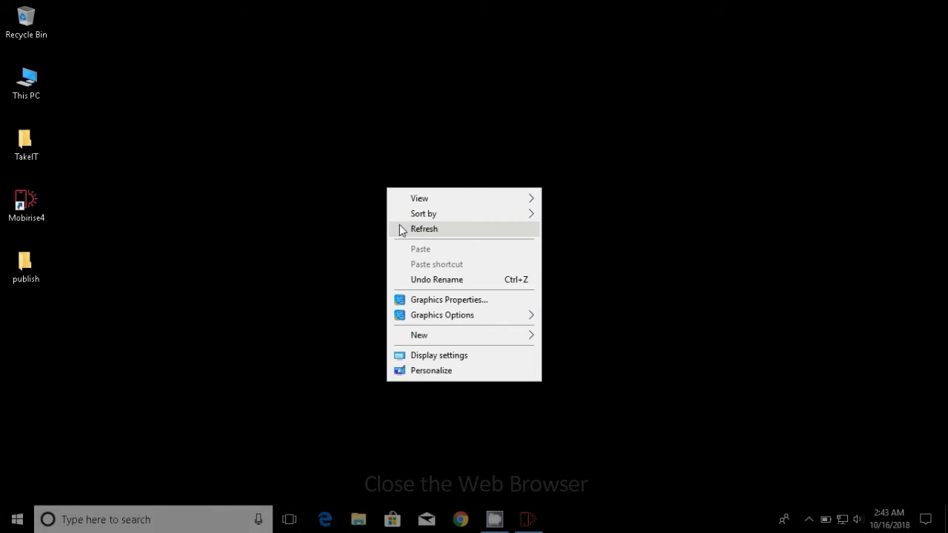
{"action": "left_click", "coordinate": [398, 226]}
{"action": "left_click", "coordinate": [528, 522]}
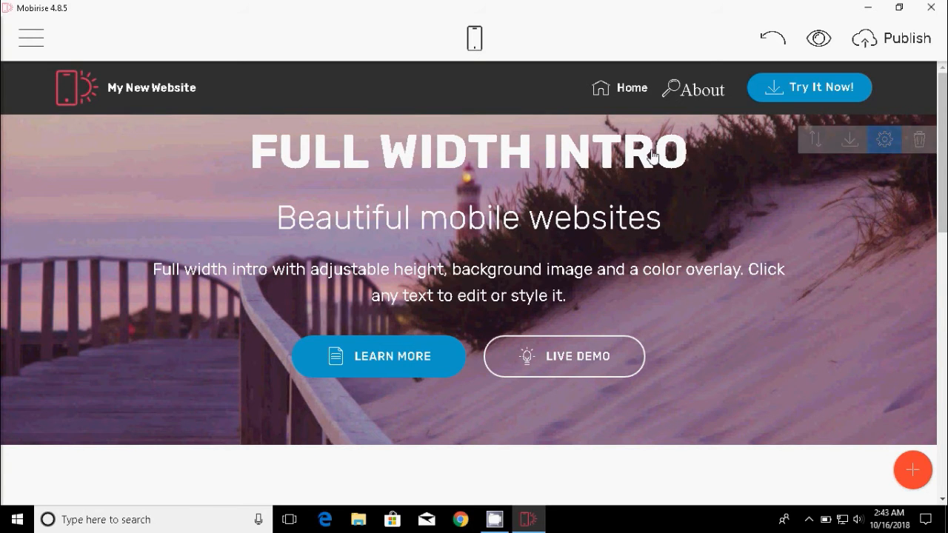
Switch the page to mobile view and look through its responsive layout down to the footer and back up.
{"action": "left_click", "coordinate": [473, 46]}
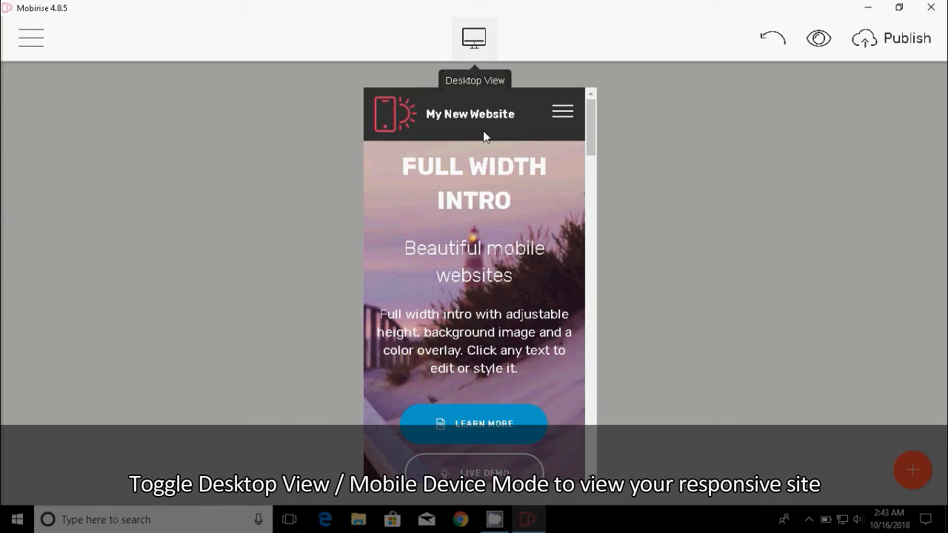
{"action": "scroll", "coordinate": [500, 274], "scroll_direction": "down", "scroll_amount": 3}
{"action": "scroll", "coordinate": [500, 274], "scroll_direction": "down", "scroll_amount": 10}
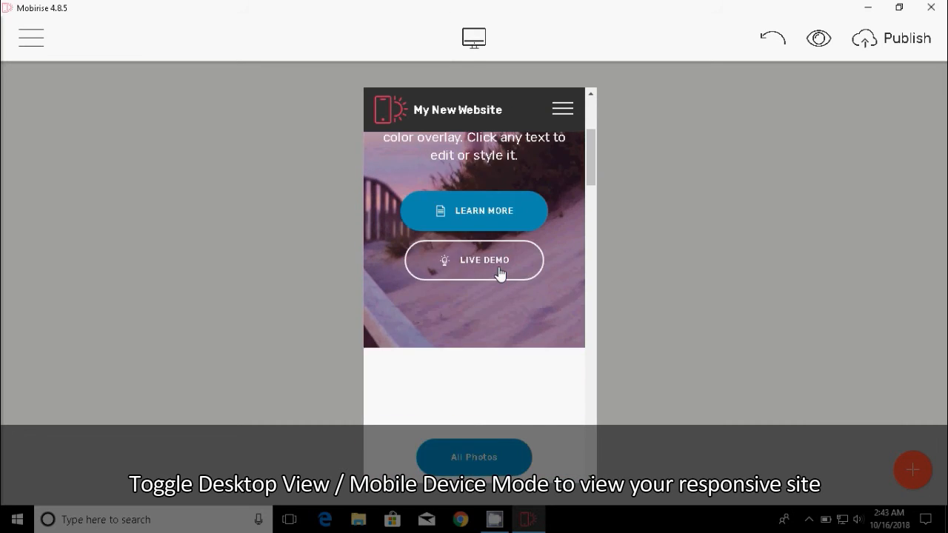
{"action": "scroll", "coordinate": [499, 274], "scroll_direction": "down", "scroll_amount": 10}
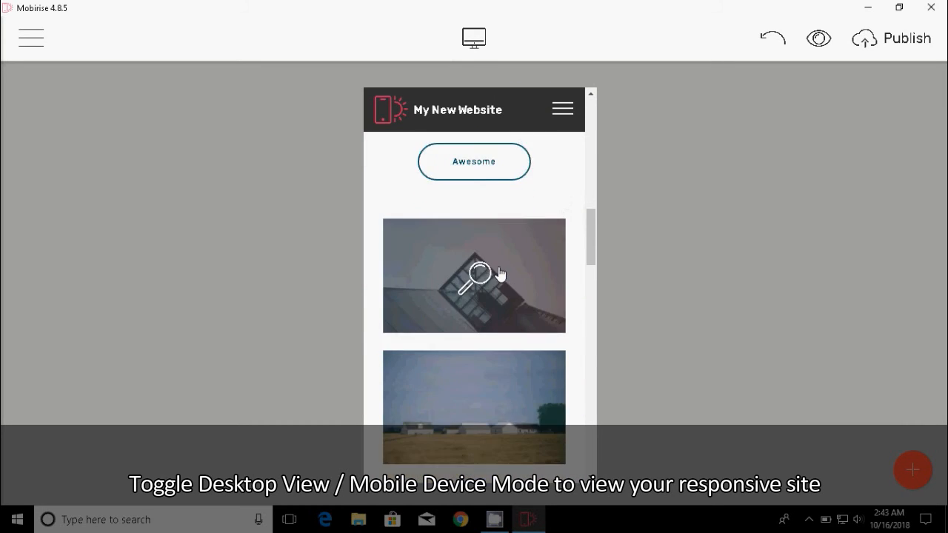
{"action": "scroll", "coordinate": [500, 274], "scroll_direction": "down", "scroll_amount": 10}
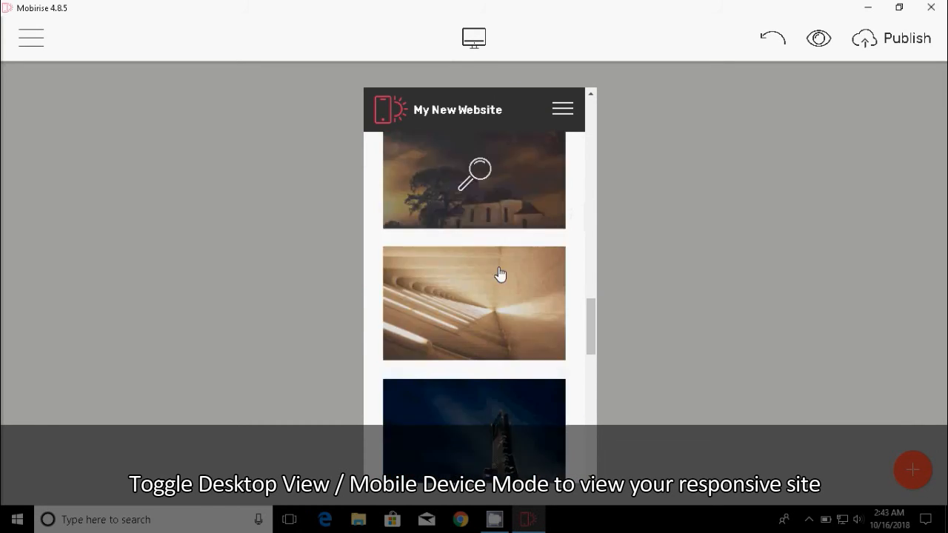
{"action": "scroll", "coordinate": [499, 274], "scroll_direction": "down", "scroll_amount": 3}
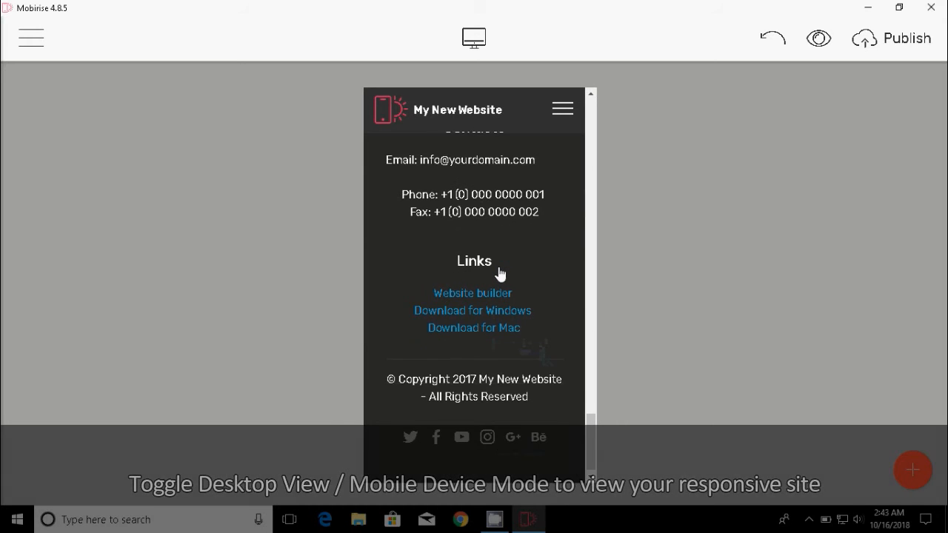
{"action": "scroll", "coordinate": [500, 274], "scroll_direction": "up", "scroll_amount": 4}
{"action": "scroll", "coordinate": [500, 274], "scroll_direction": "up", "scroll_amount": 10}
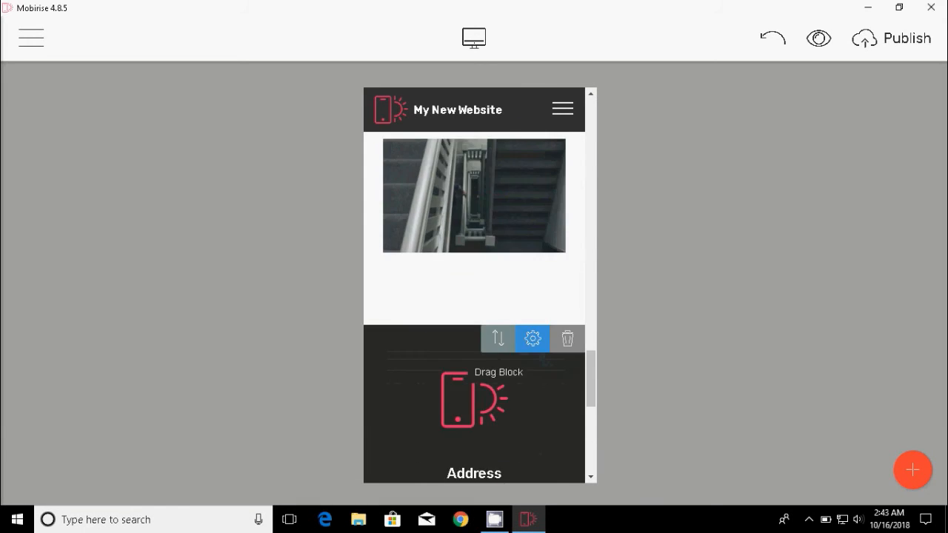
{"action": "scroll", "coordinate": [500, 274], "scroll_direction": "up", "scroll_amount": 10}
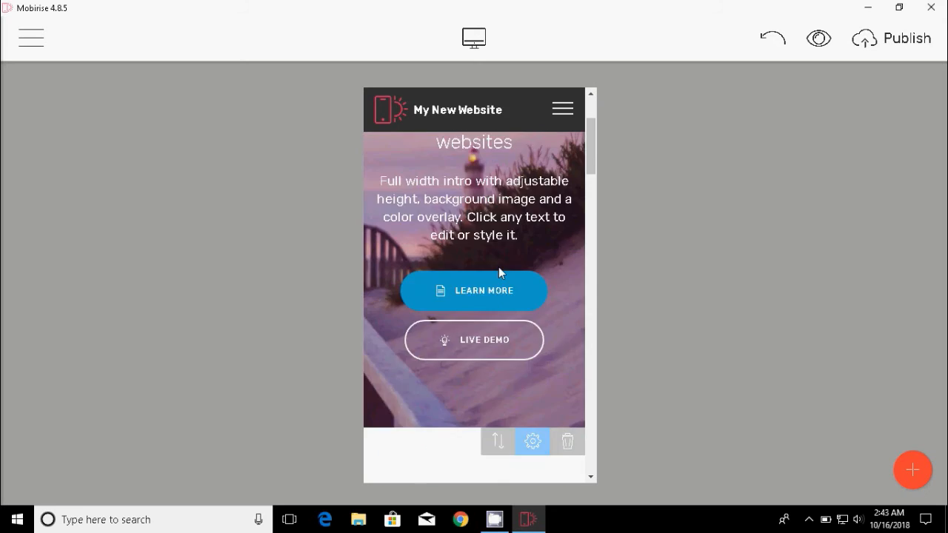
Return the page to desktop view, toggling to mobile view and back once more to compare the layouts.
{"action": "left_click", "coordinate": [475, 43]}
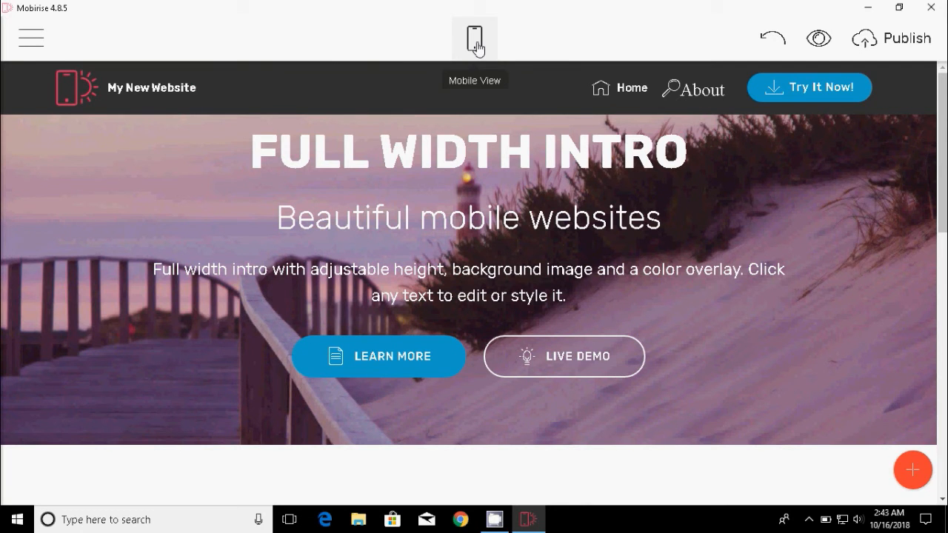
{"action": "left_click", "coordinate": [476, 46]}
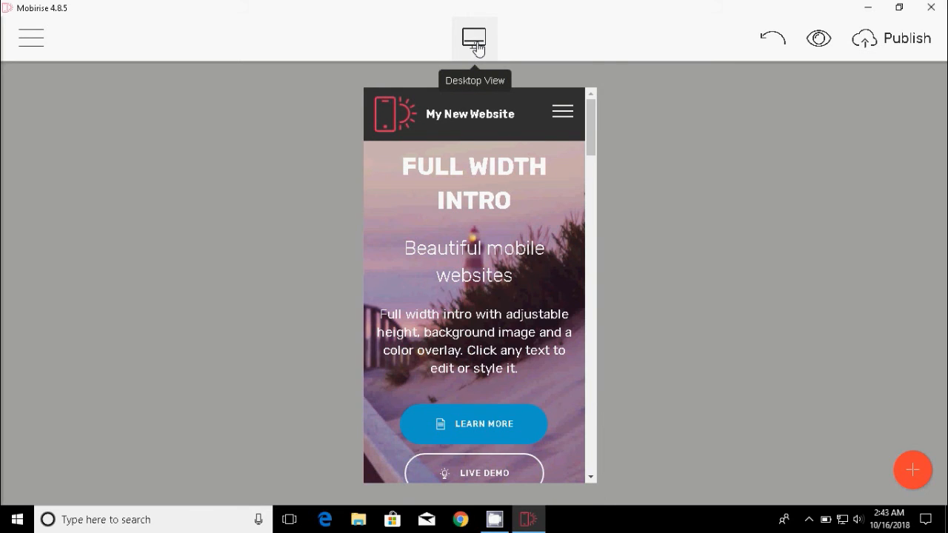
{"action": "left_click", "coordinate": [476, 46]}
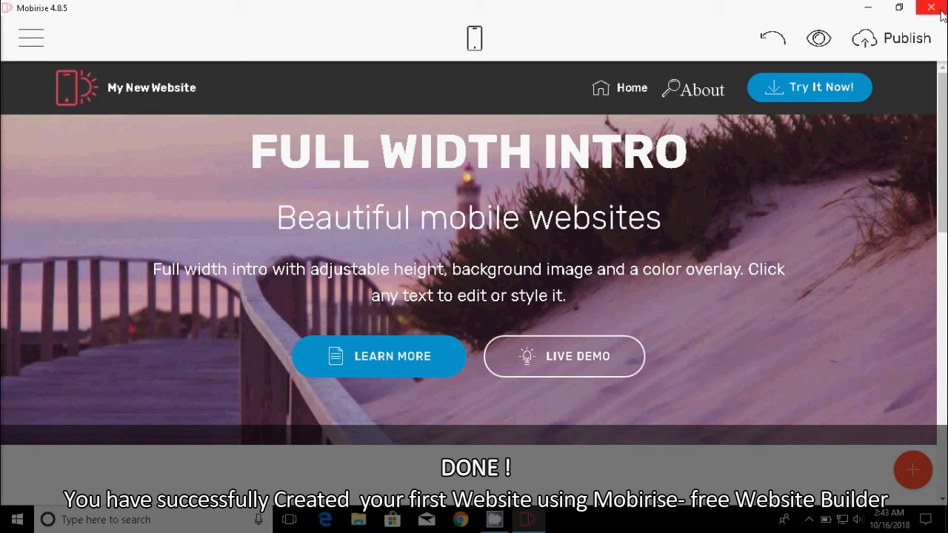
Close the website builder and refresh the desktop.
{"action": "left_click", "coordinate": [941, 14]}
{"action": "right_click", "coordinate": [411, 127]}
{"action": "left_click", "coordinate": [425, 163]}
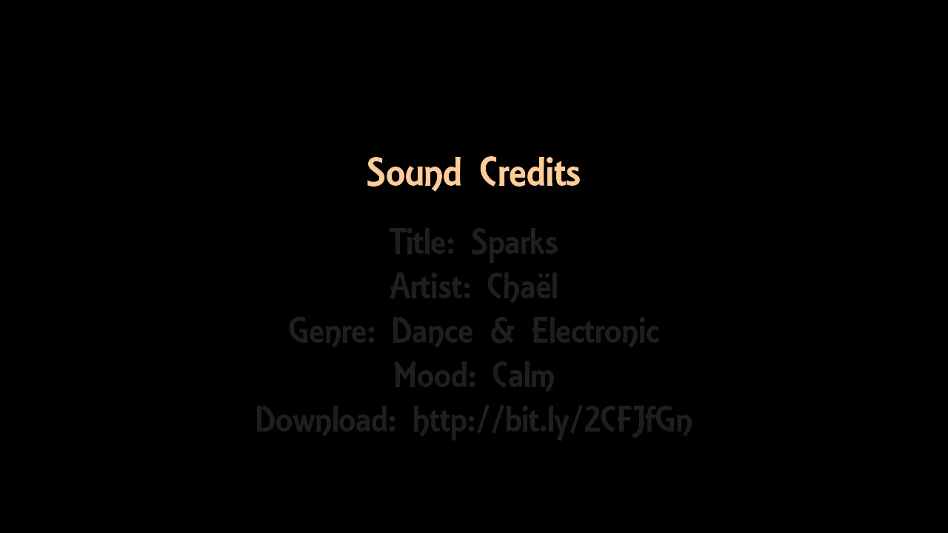